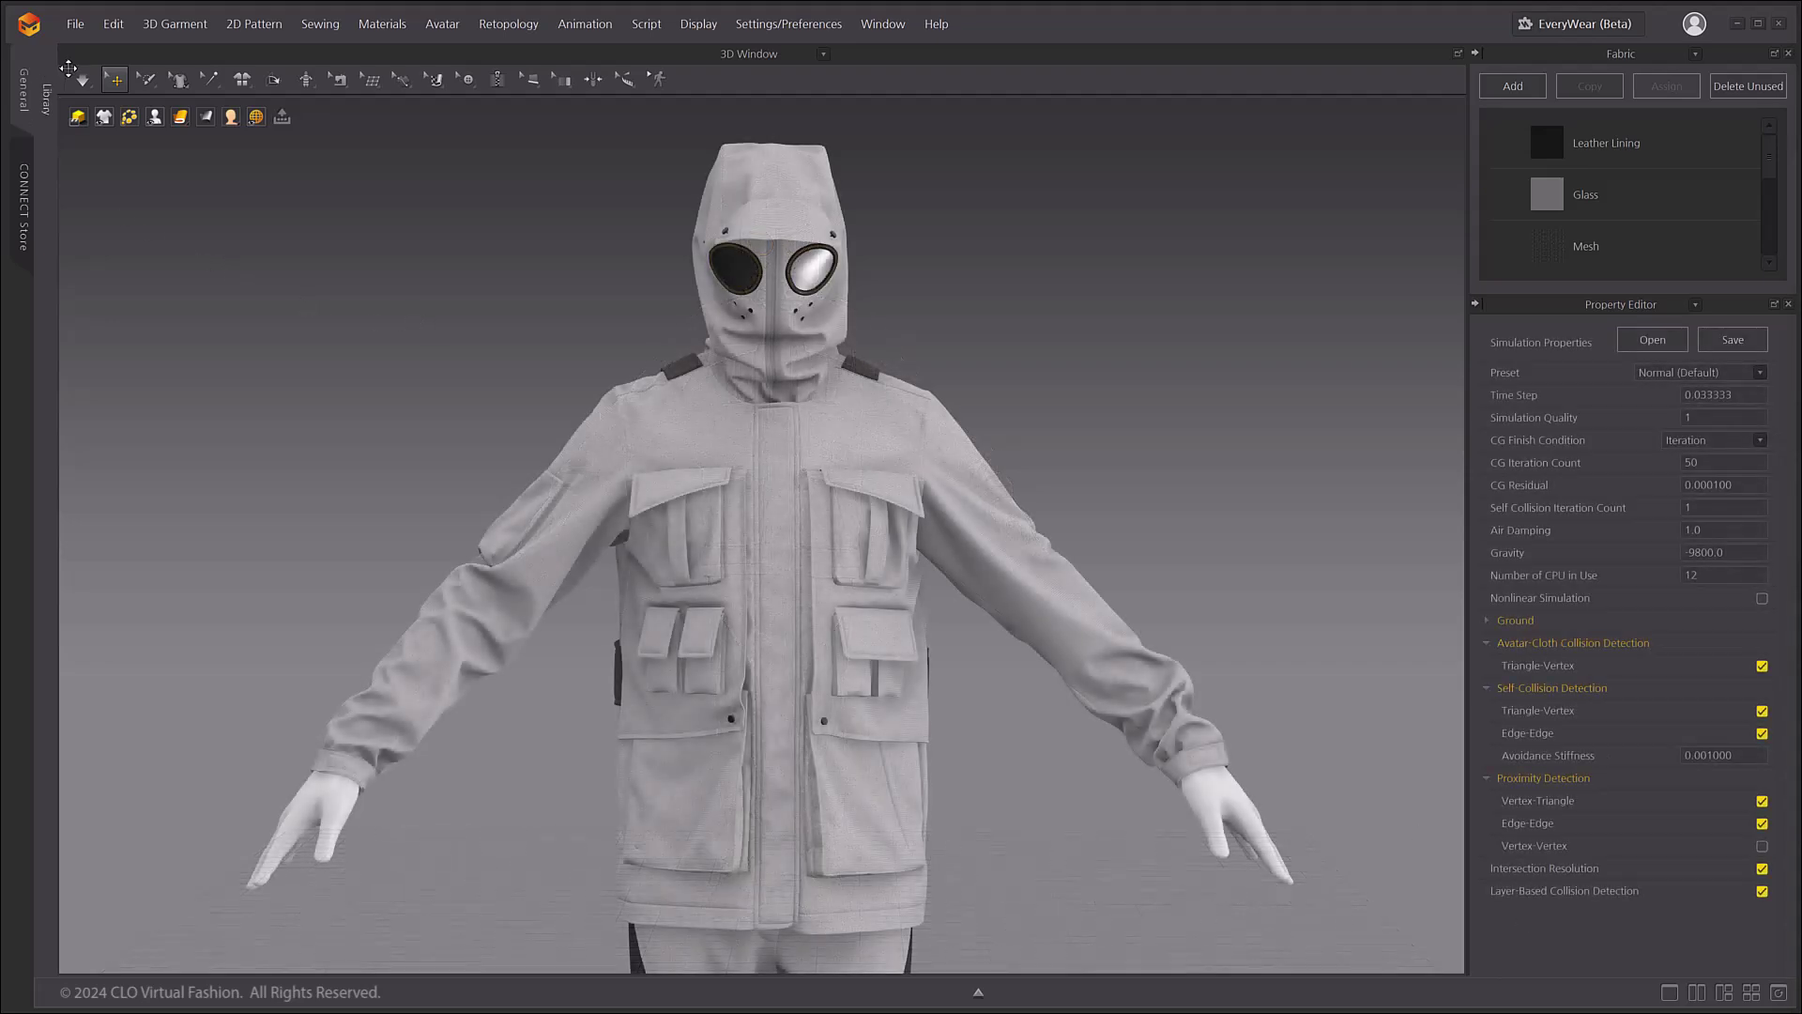
- Run the Normal (Default) simulation on GPU and pull the wearer's left front jacket panel and lower pocket outward
click(83, 79)
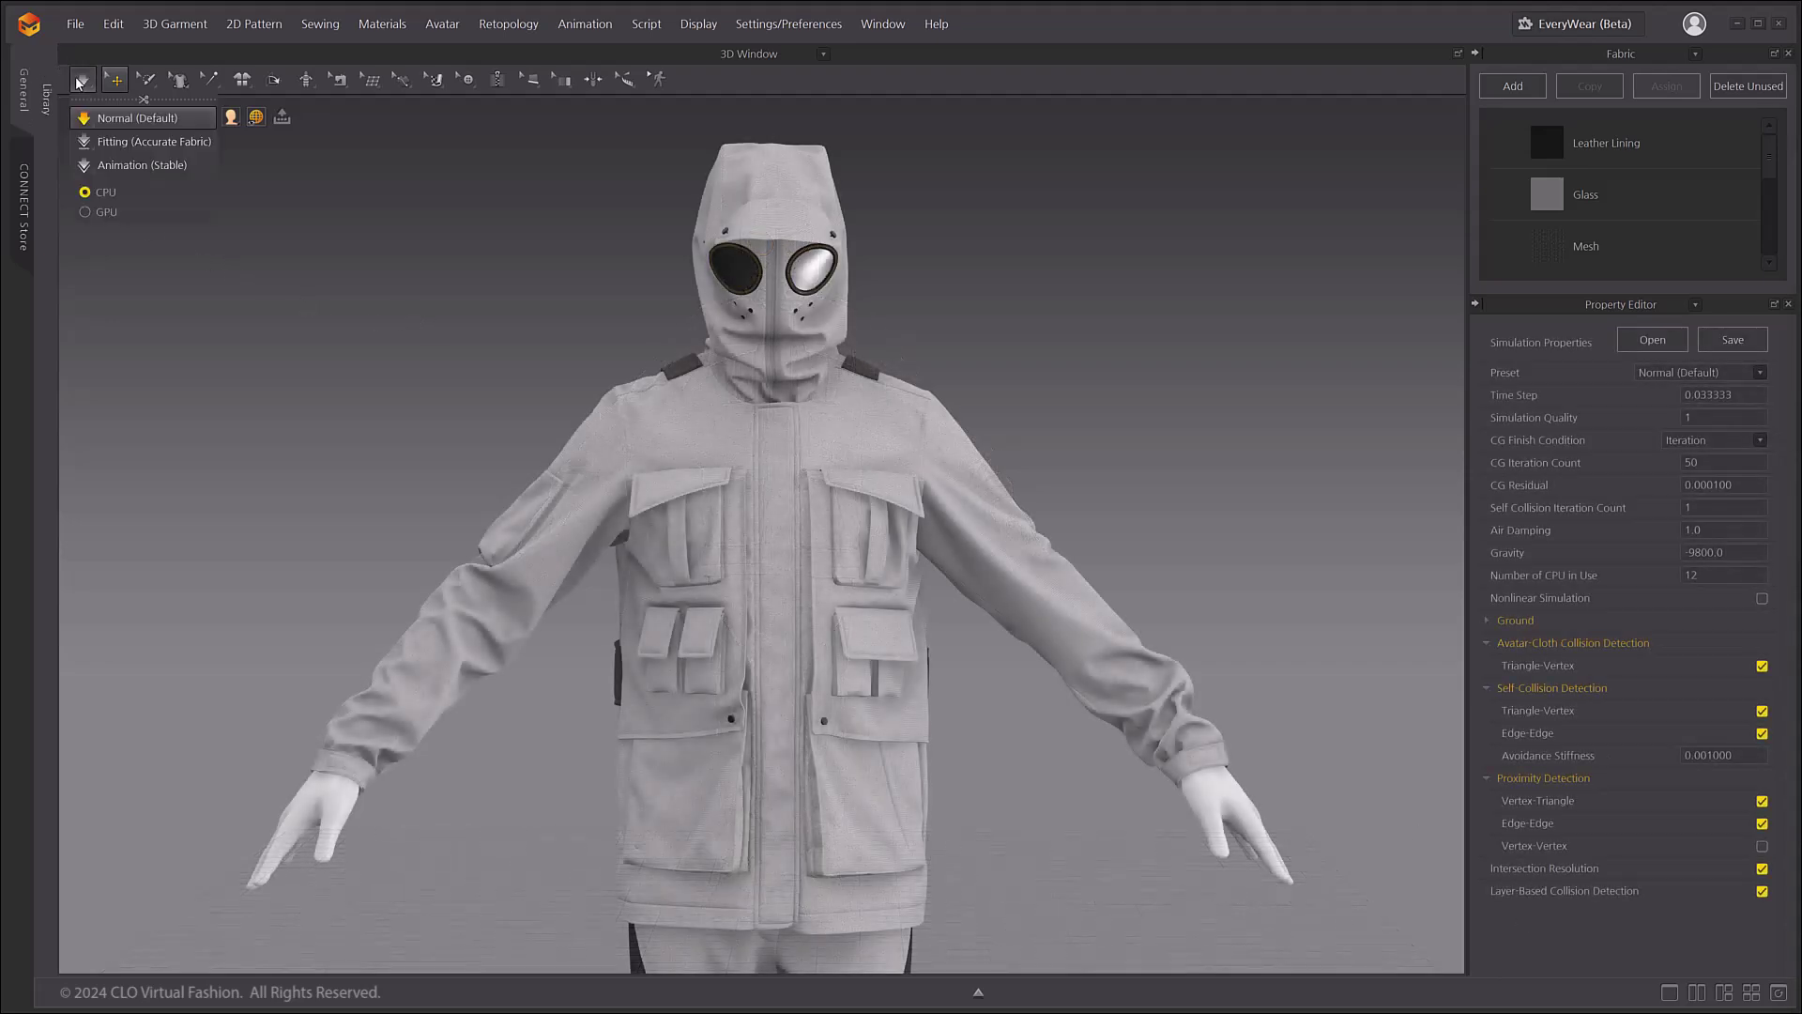
click(94, 212)
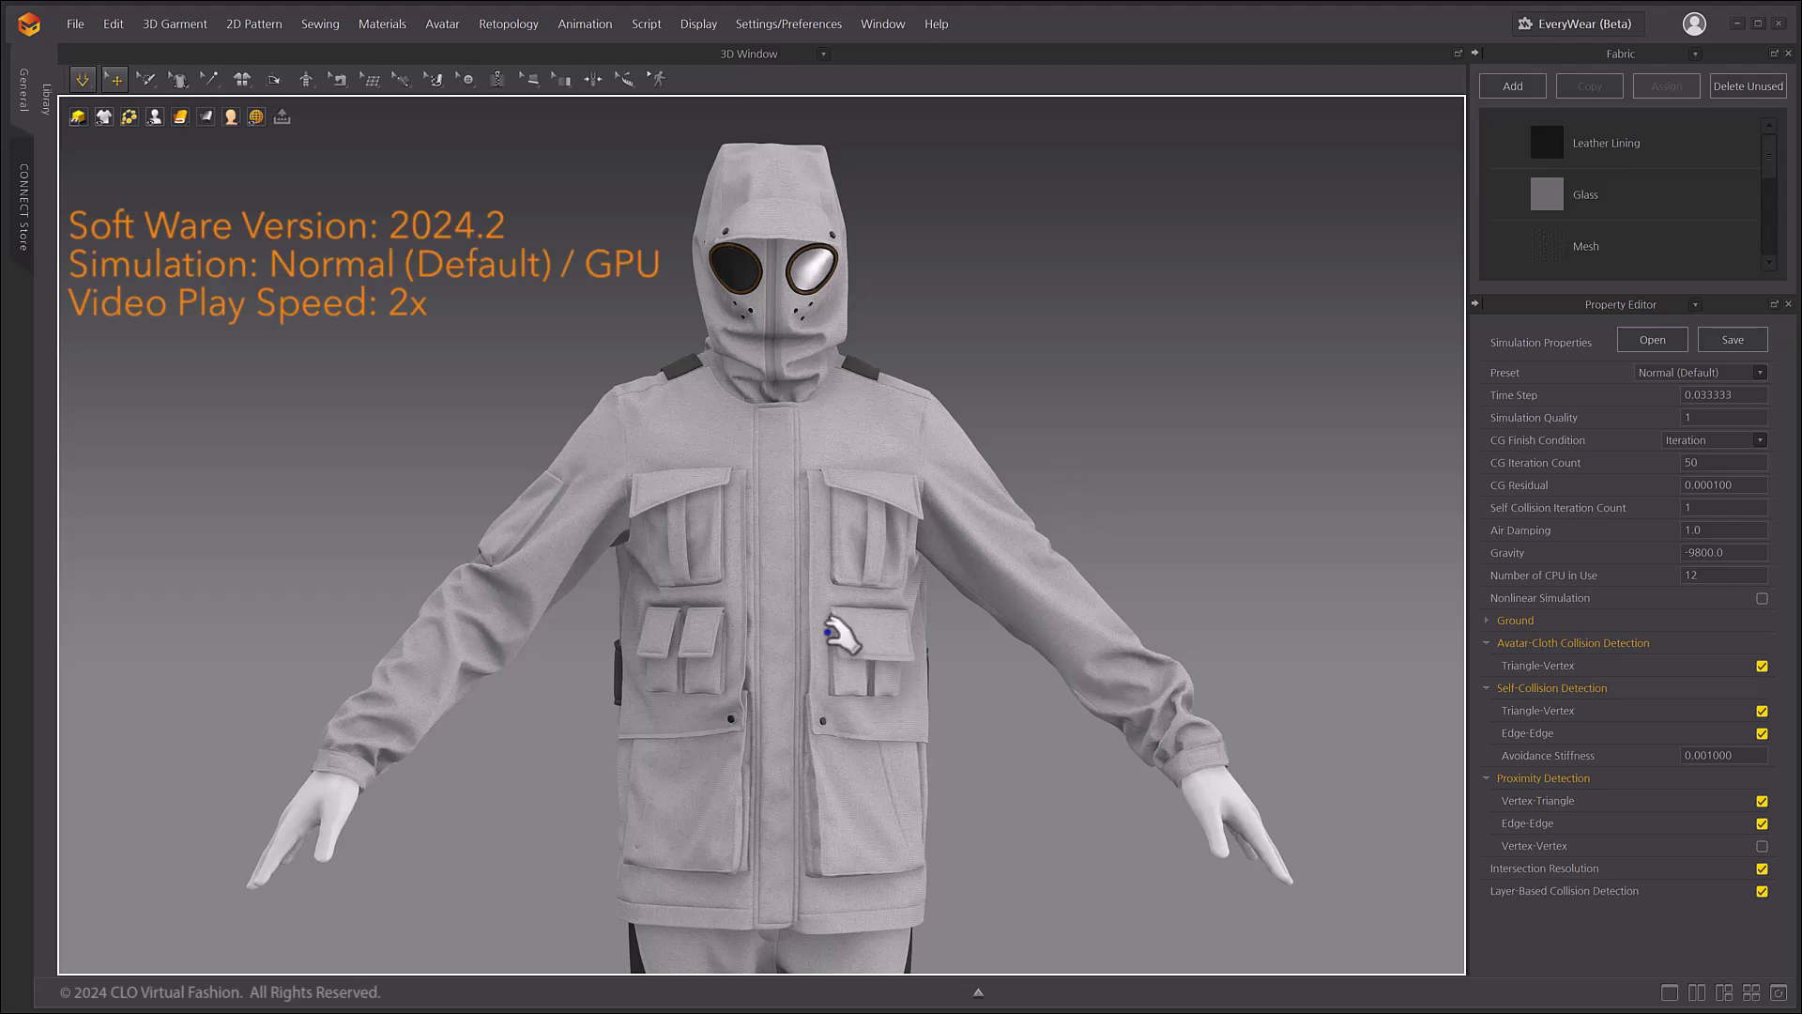
right_drag(836, 630, 863, 591)
click(882, 589)
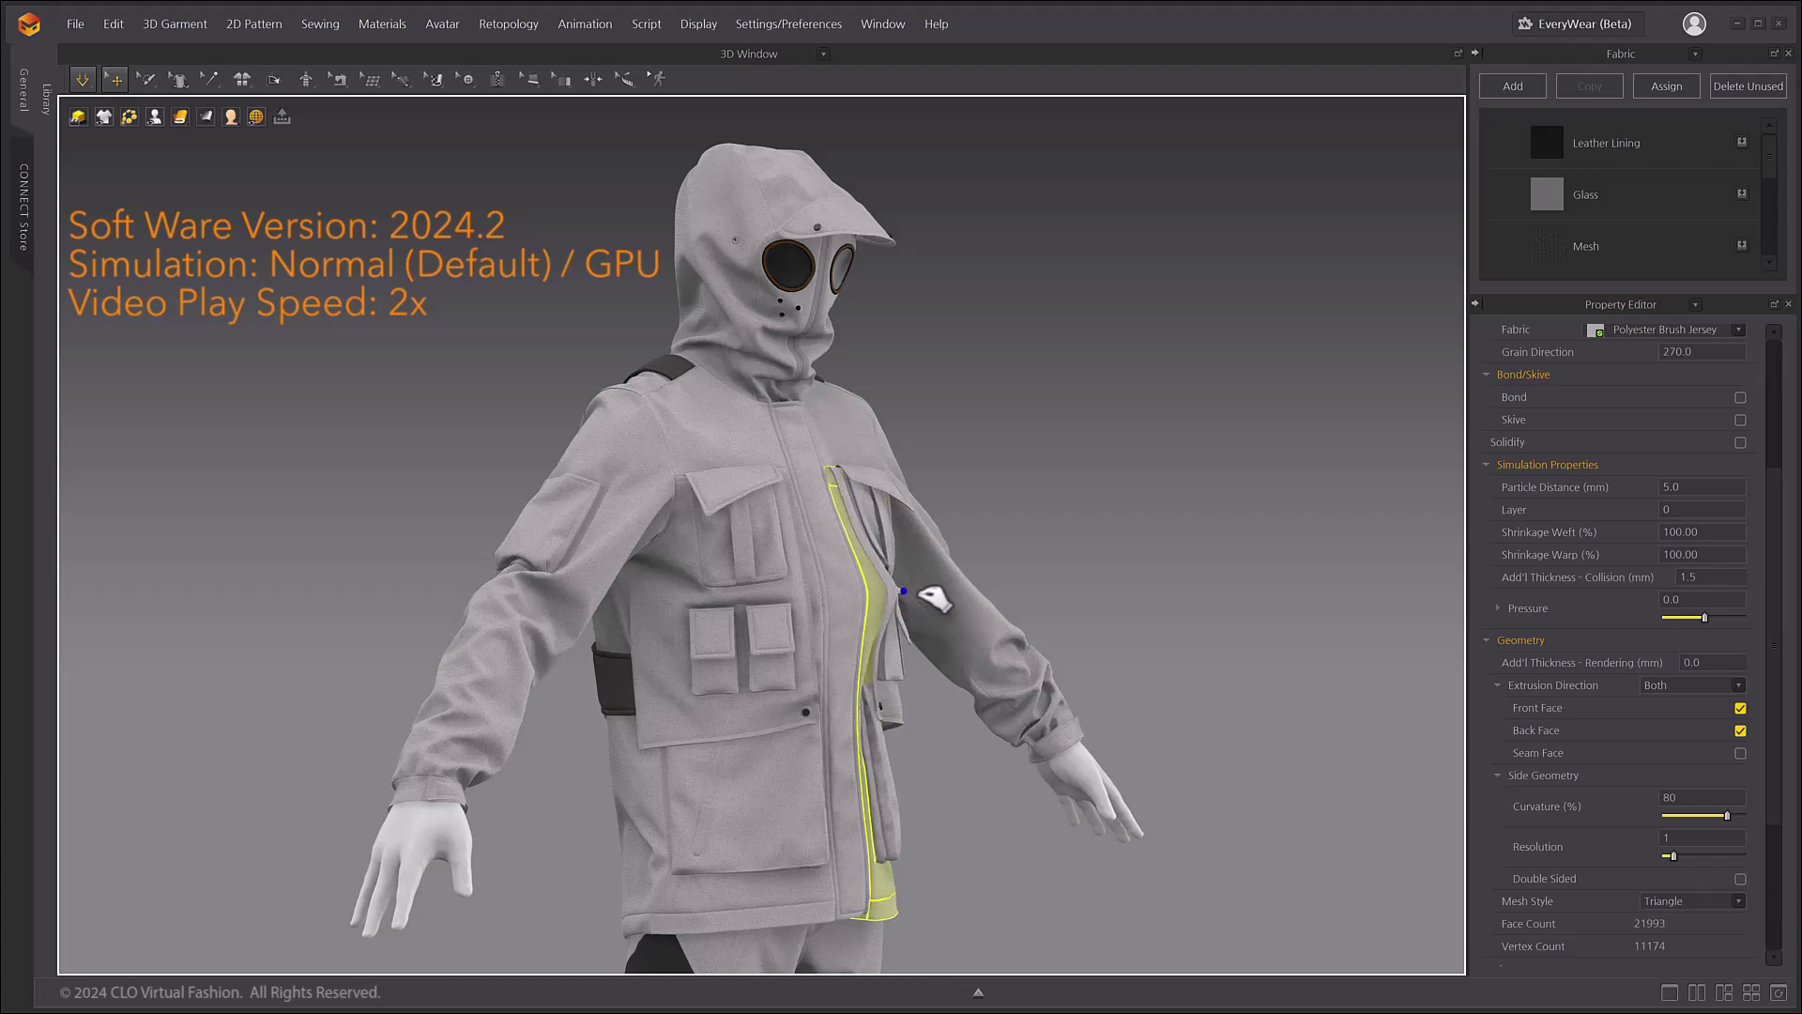
click(926, 770)
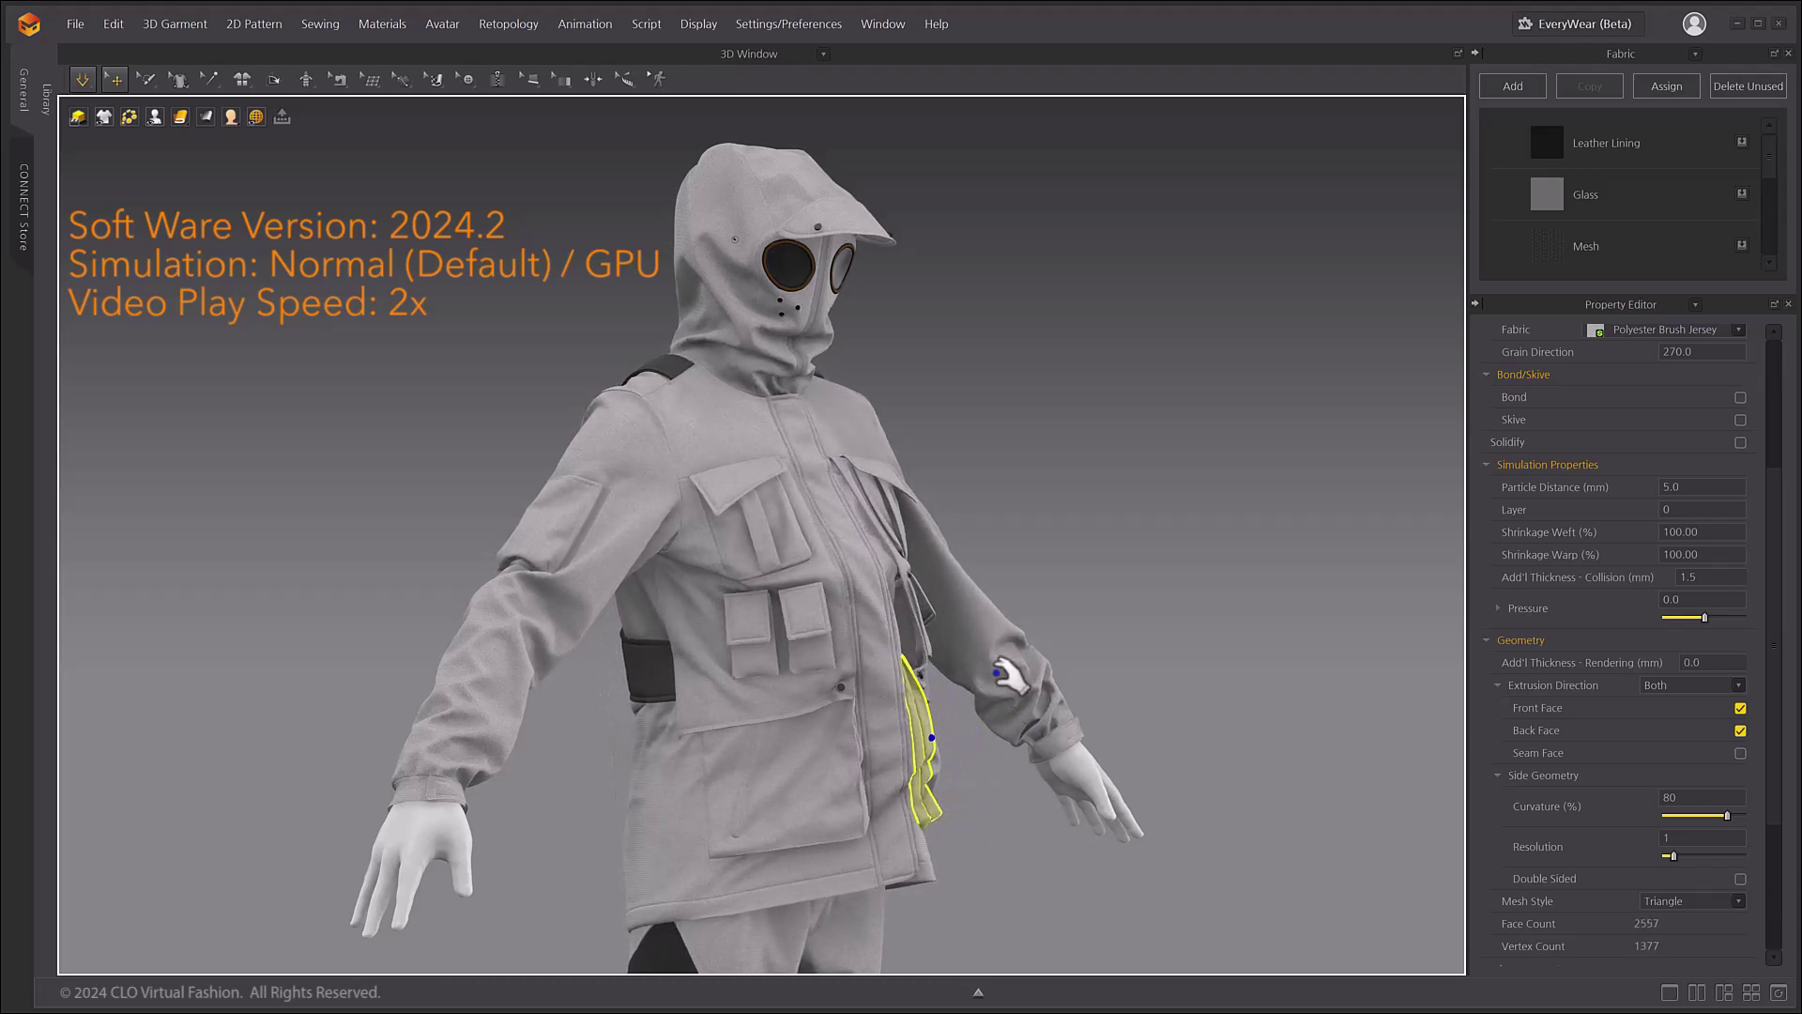
- Tug the jacket's right front panel, centre placket and left hem outward while the simulation runs
right_drag(949, 804, 857, 623)
click(828, 636)
drag(828, 637, 708, 515)
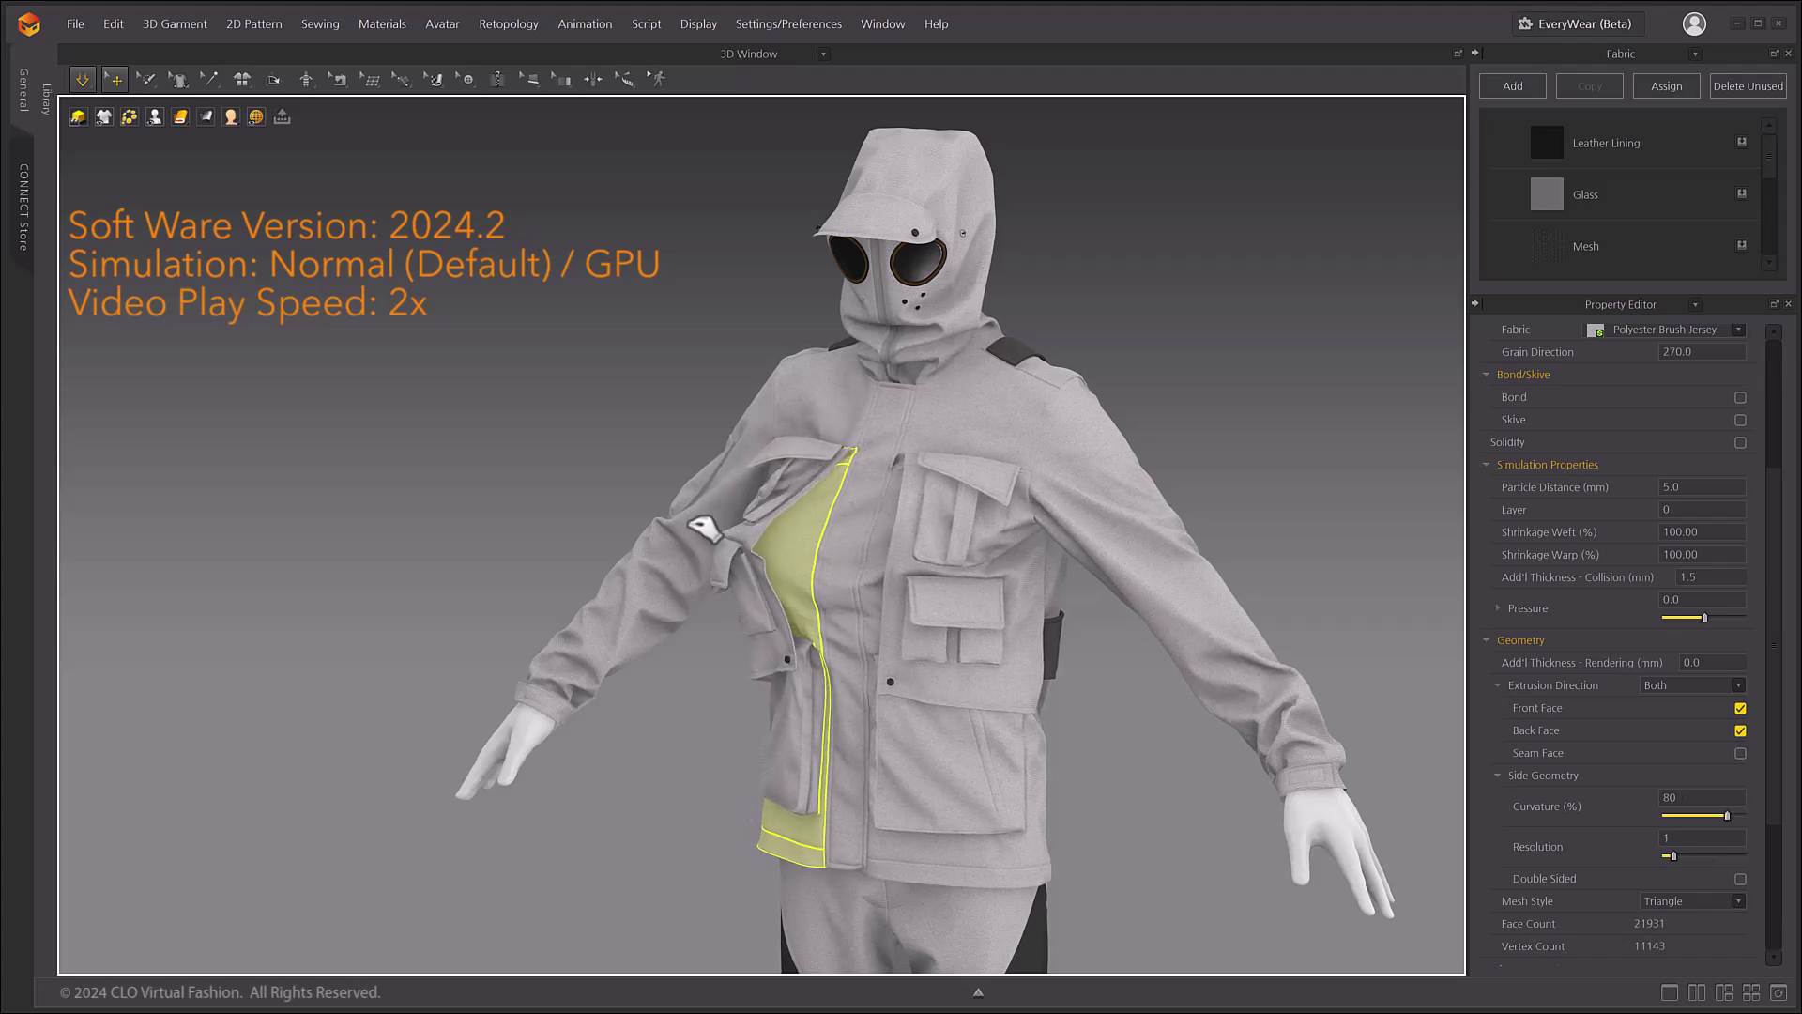
drag(988, 690, 1163, 772)
click(844, 862)
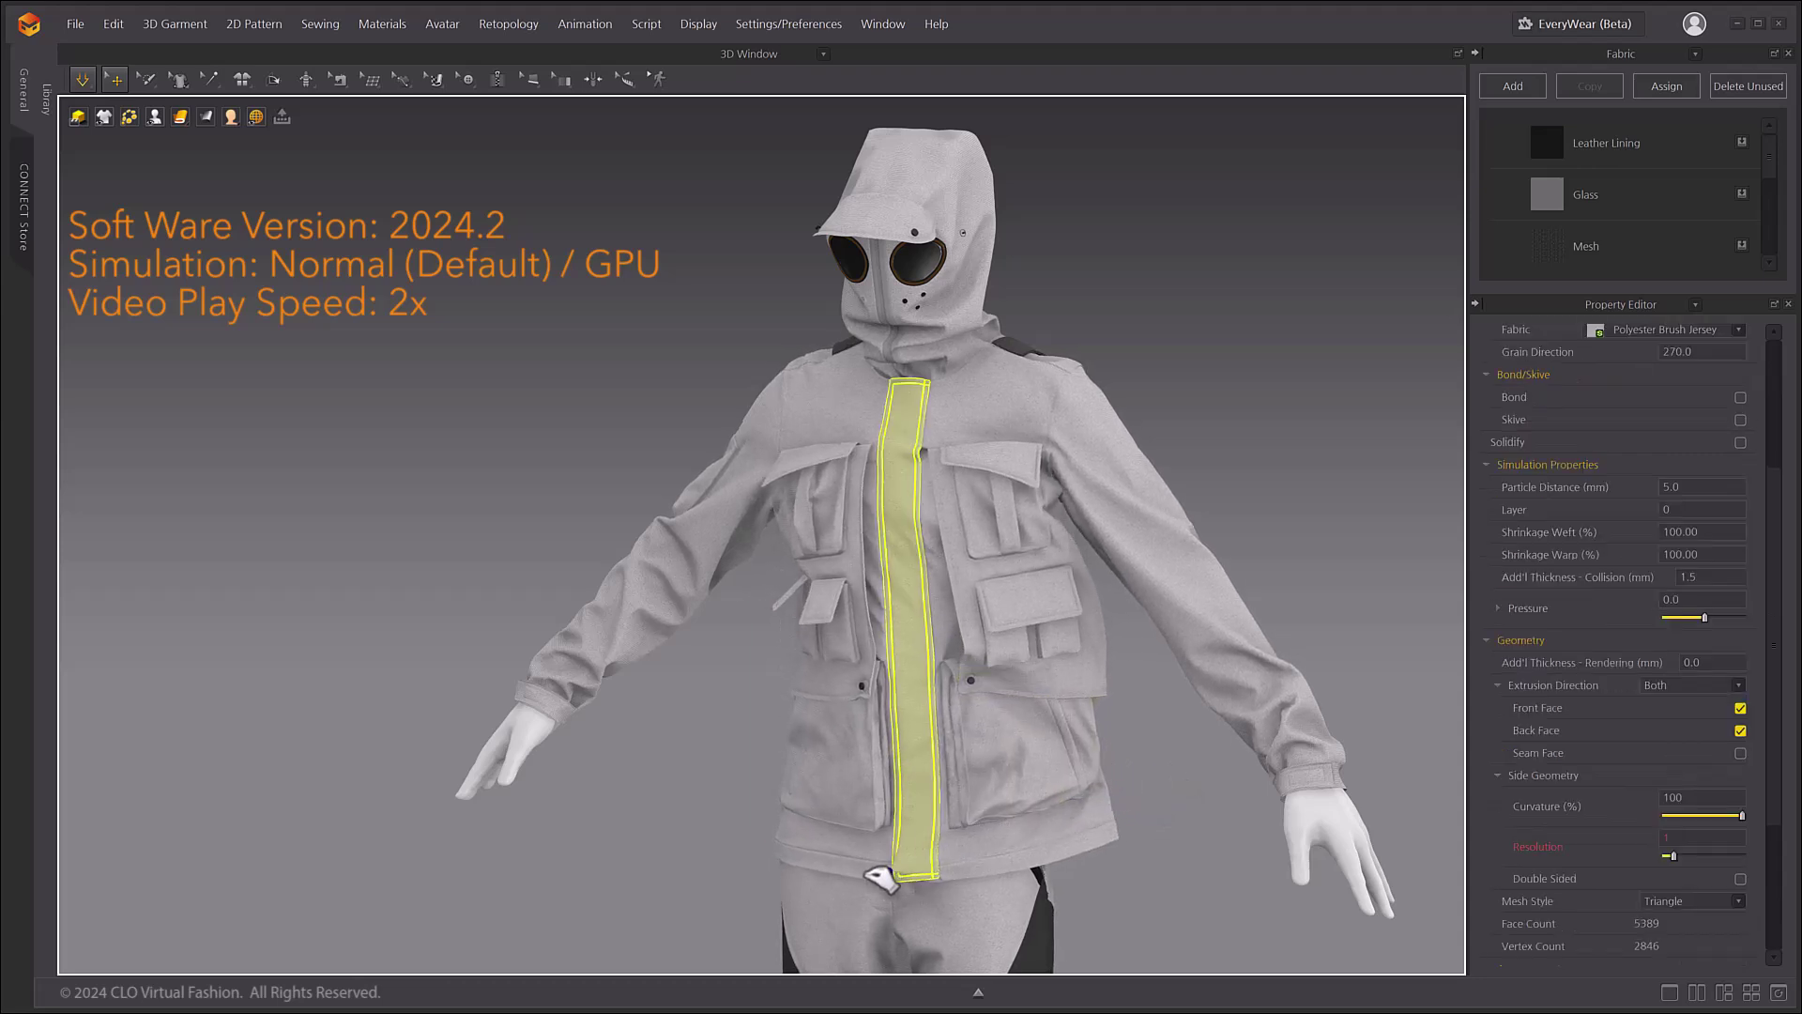
click(1066, 857)
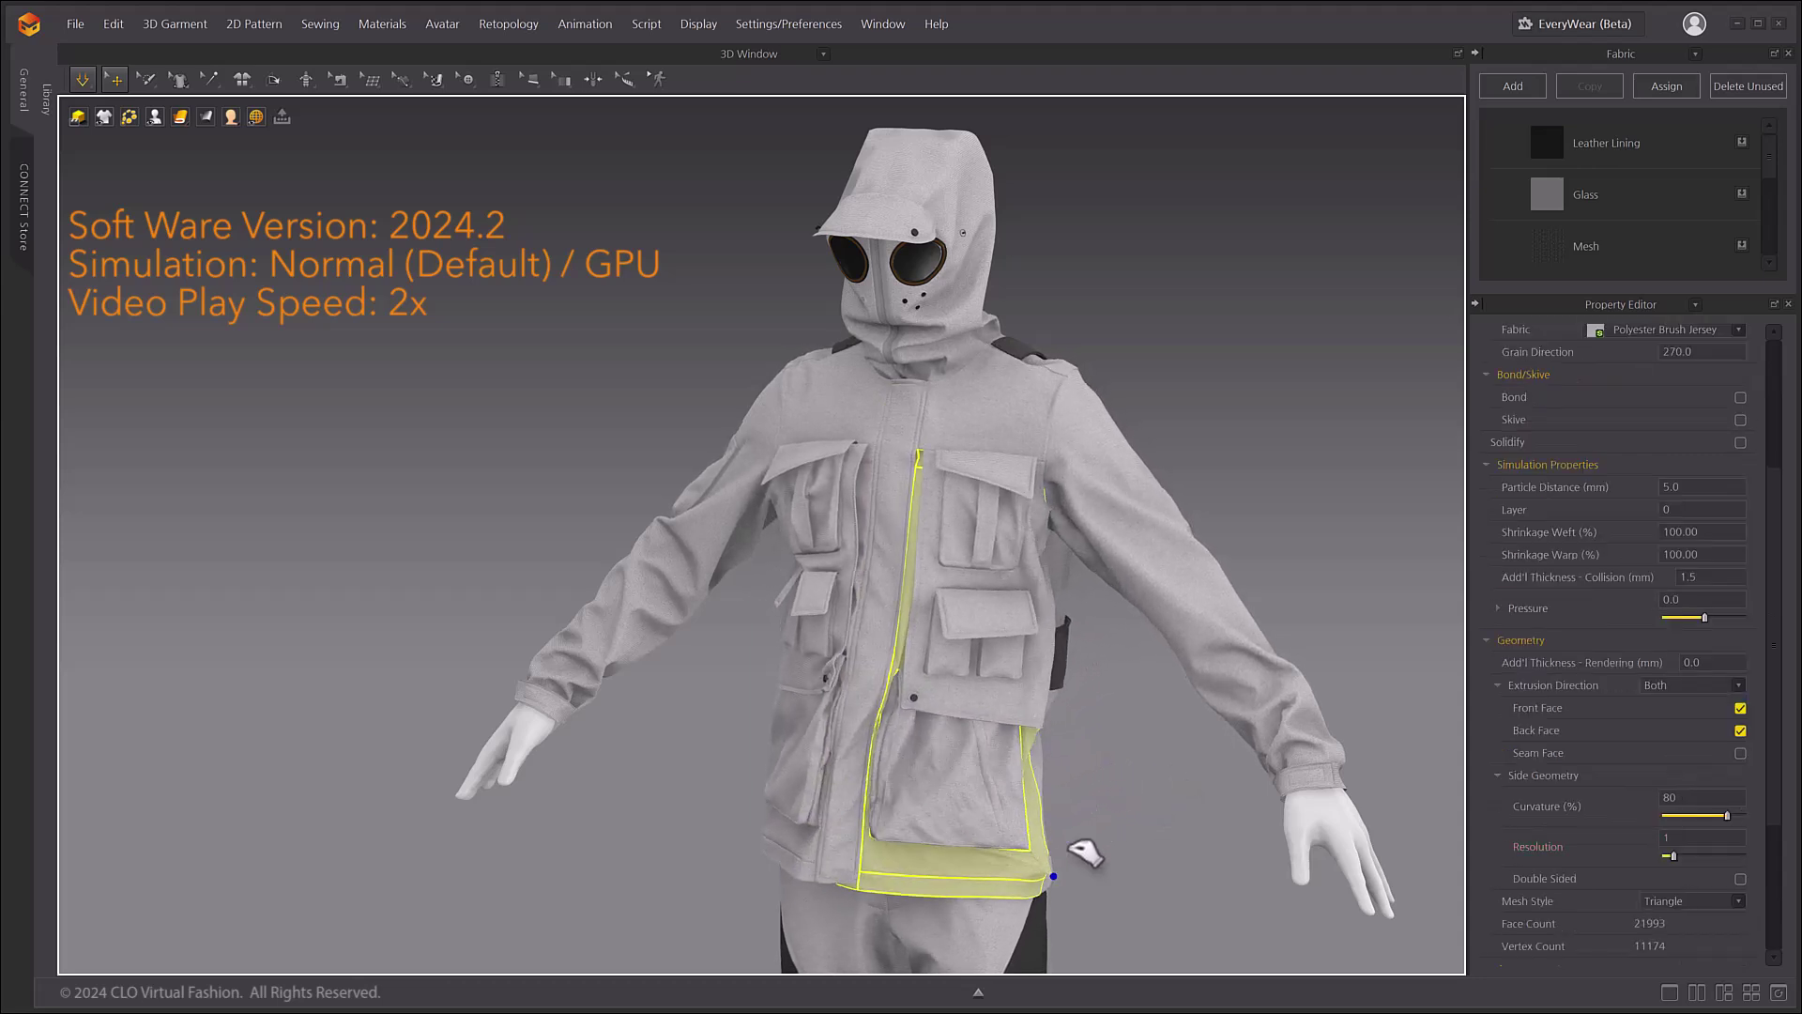
- Pull the jacket's left sleeve and right sleeve outward during the GPU simulation
click(1220, 507)
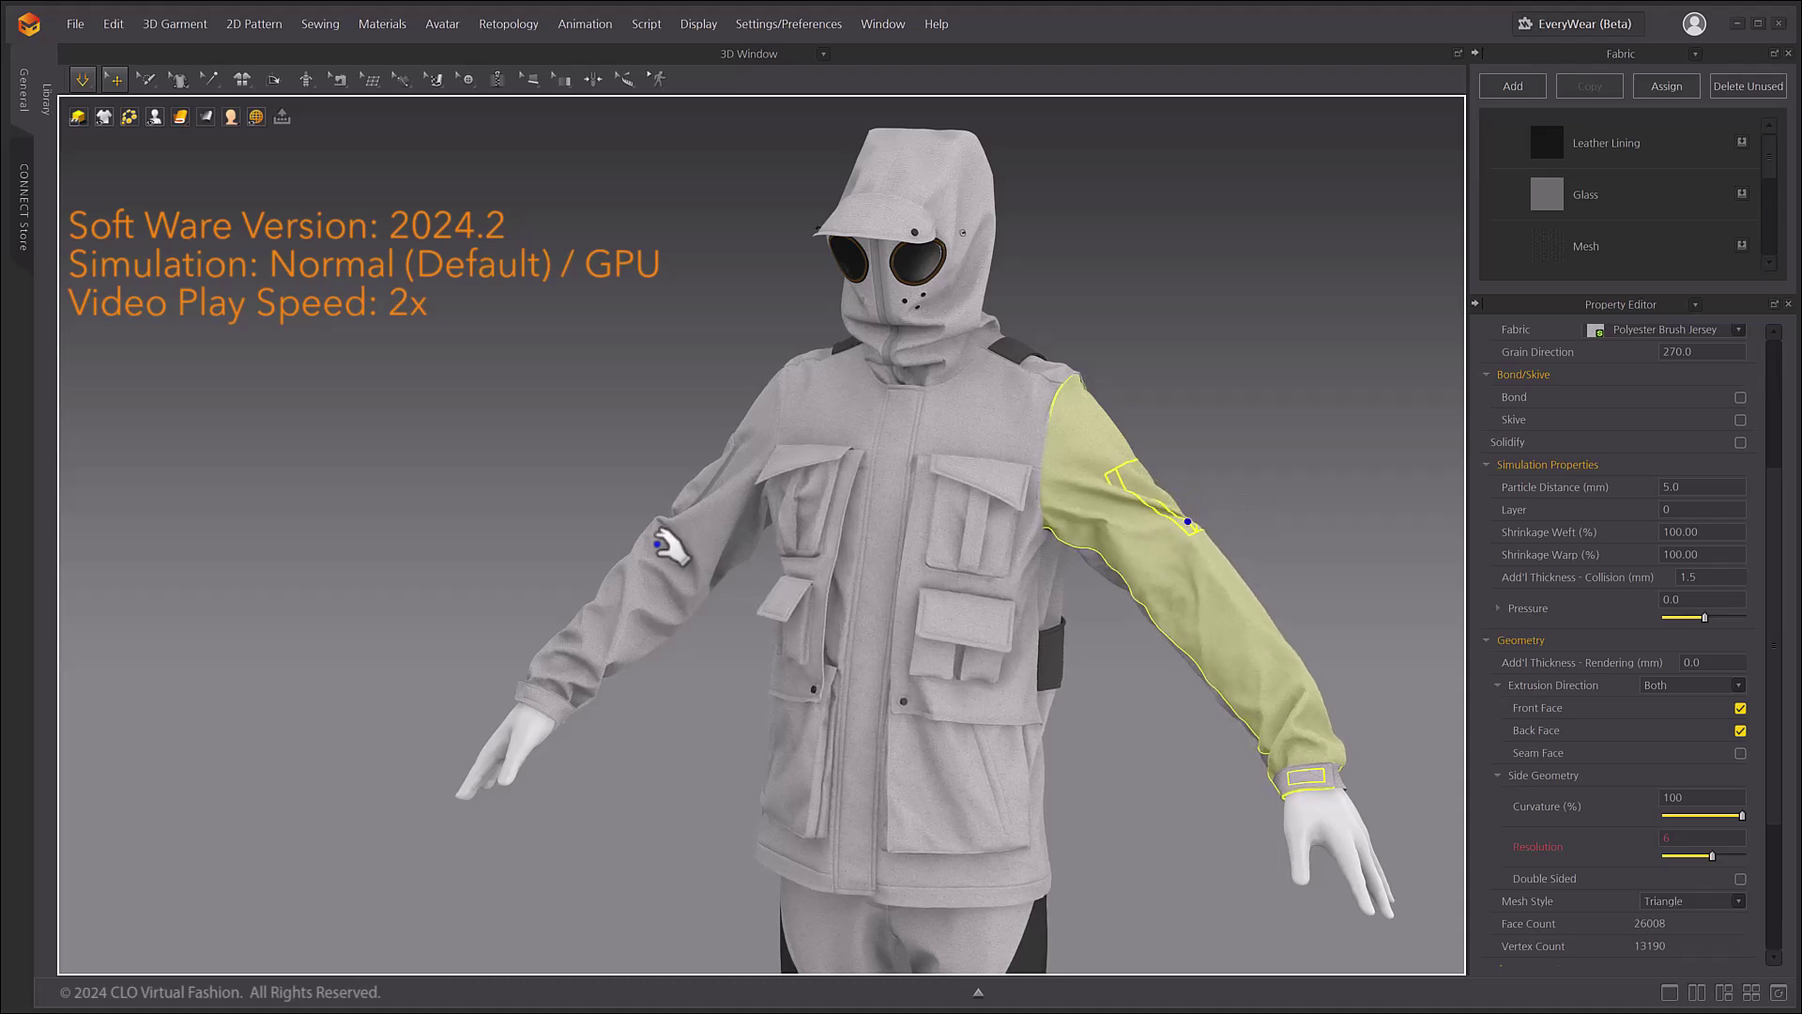
click(634, 514)
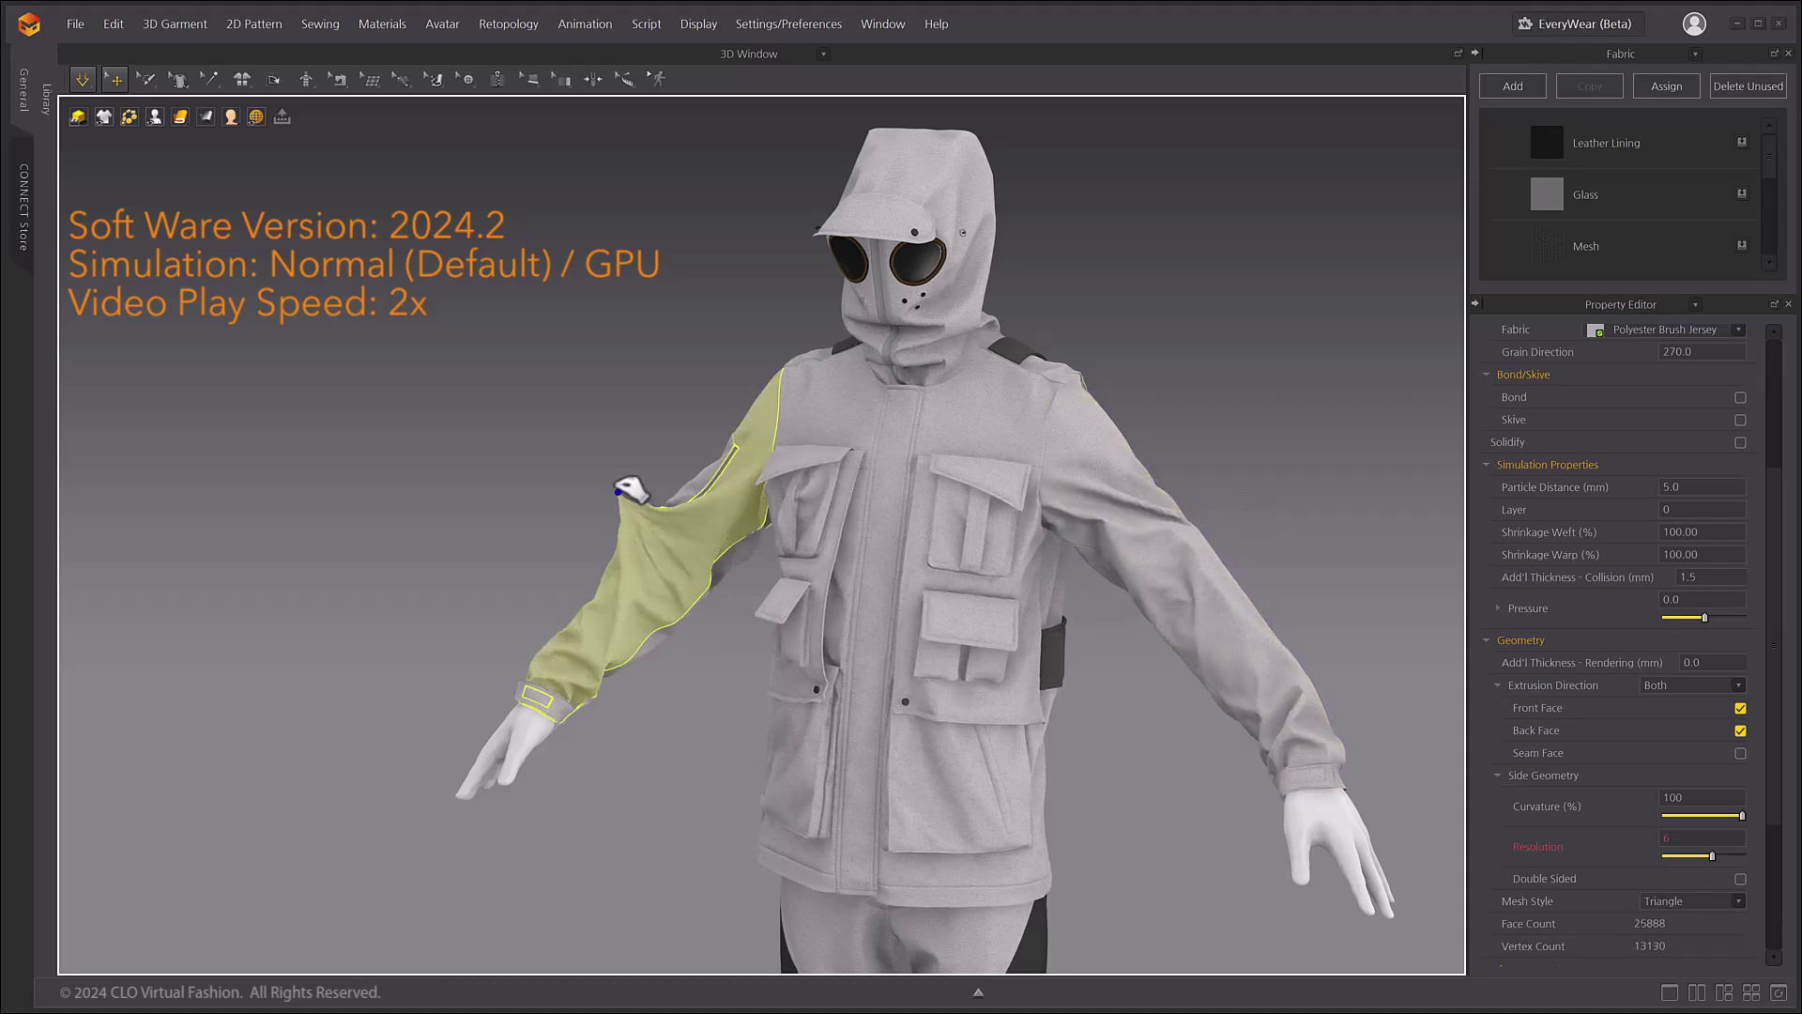
click(798, 554)
click(1160, 382)
key(ctrl+a)
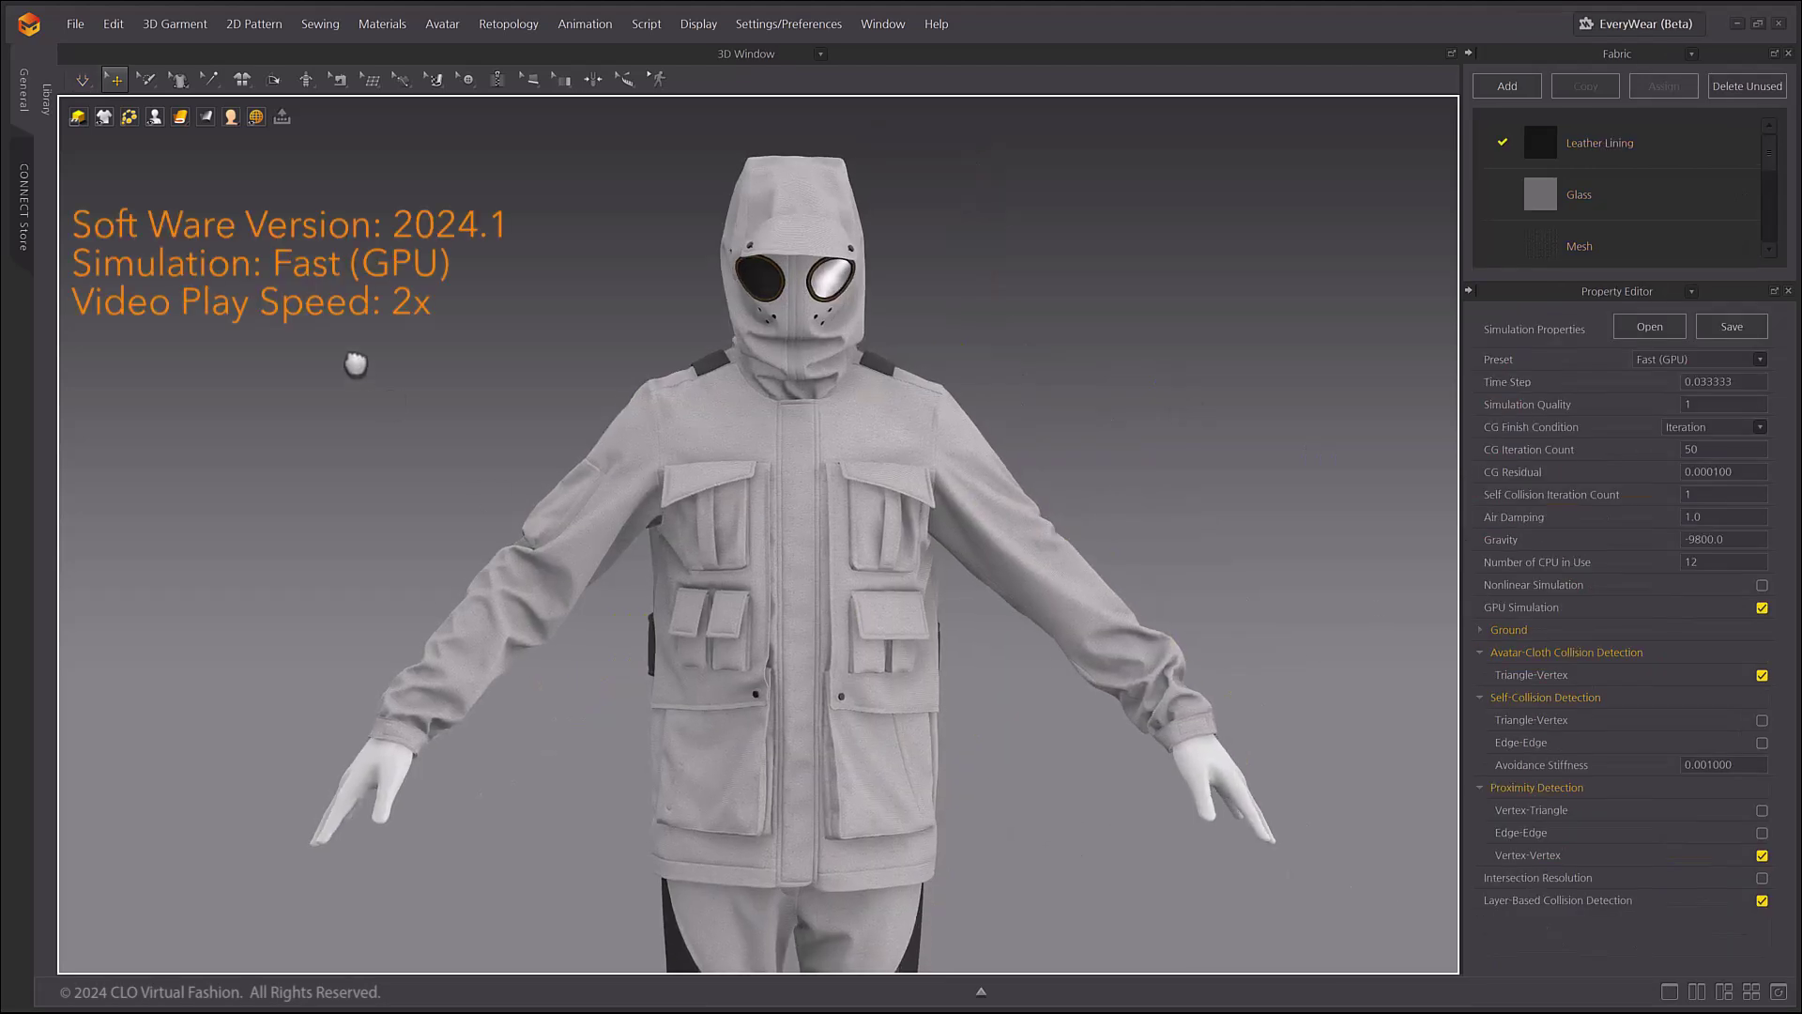
- Run the Fast (GPU) simulation on the jacket and pull the wearer's right chest pocket
click(83, 81)
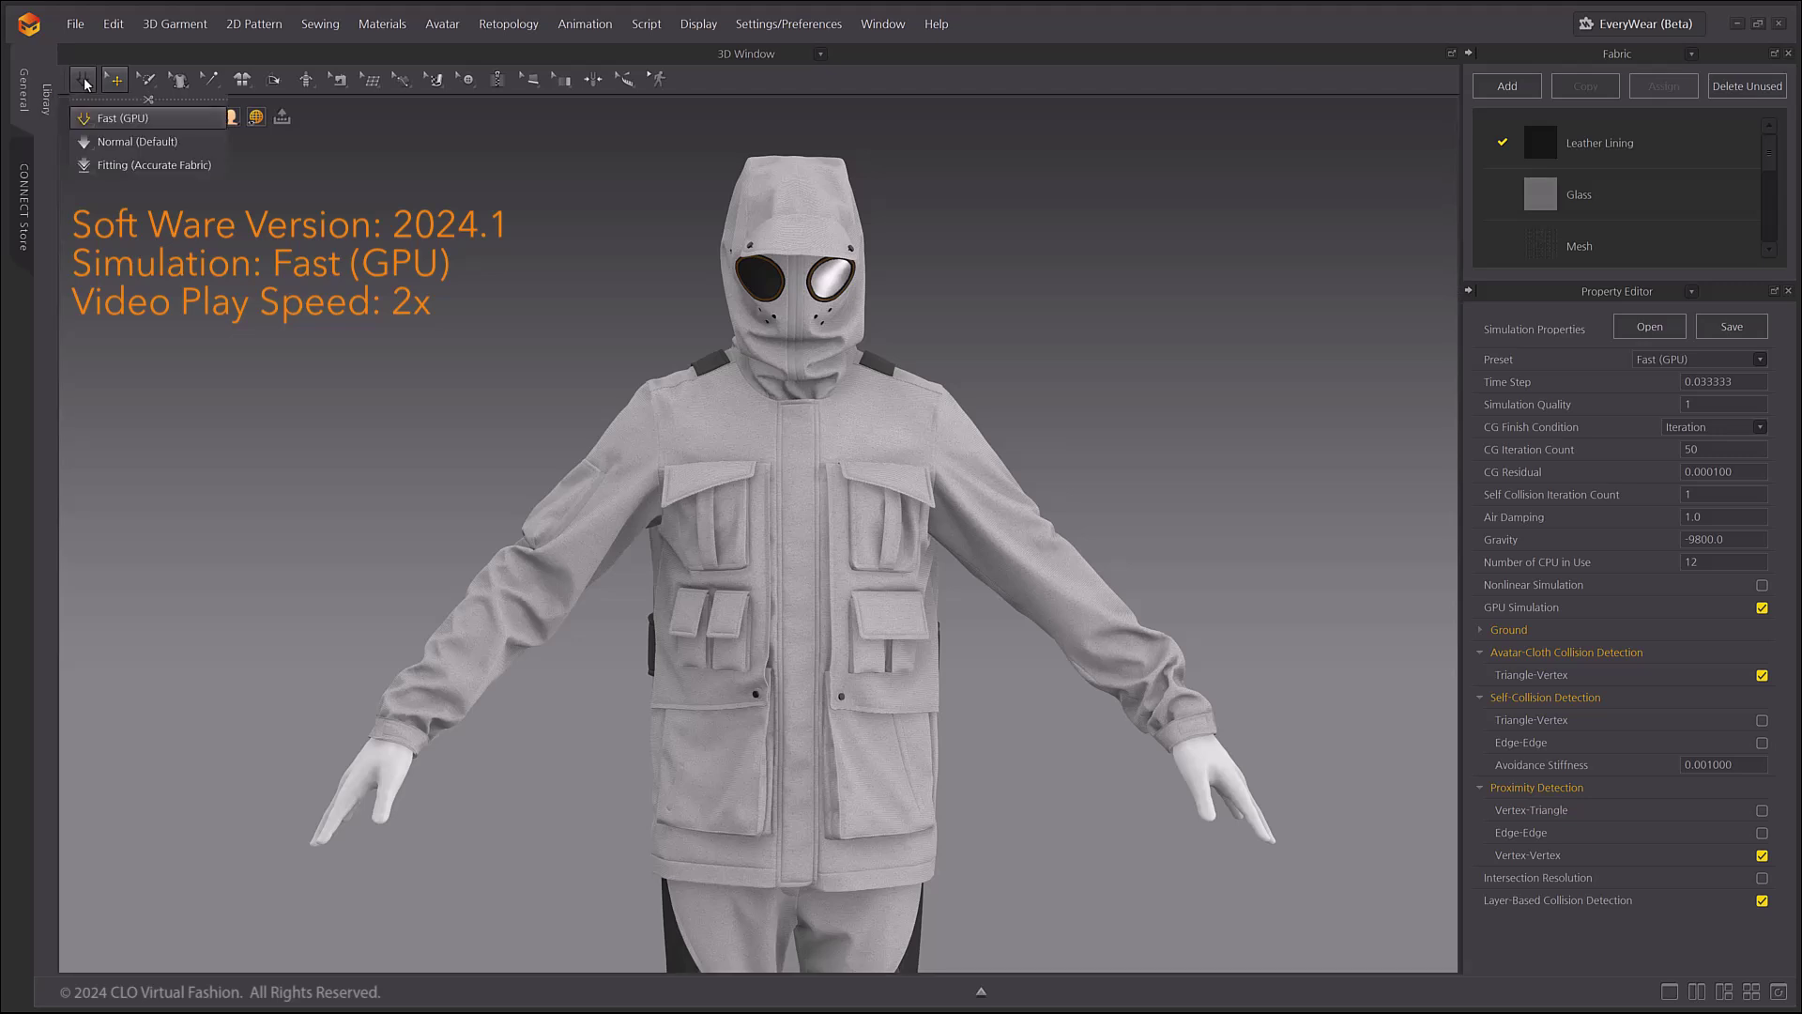
click(108, 119)
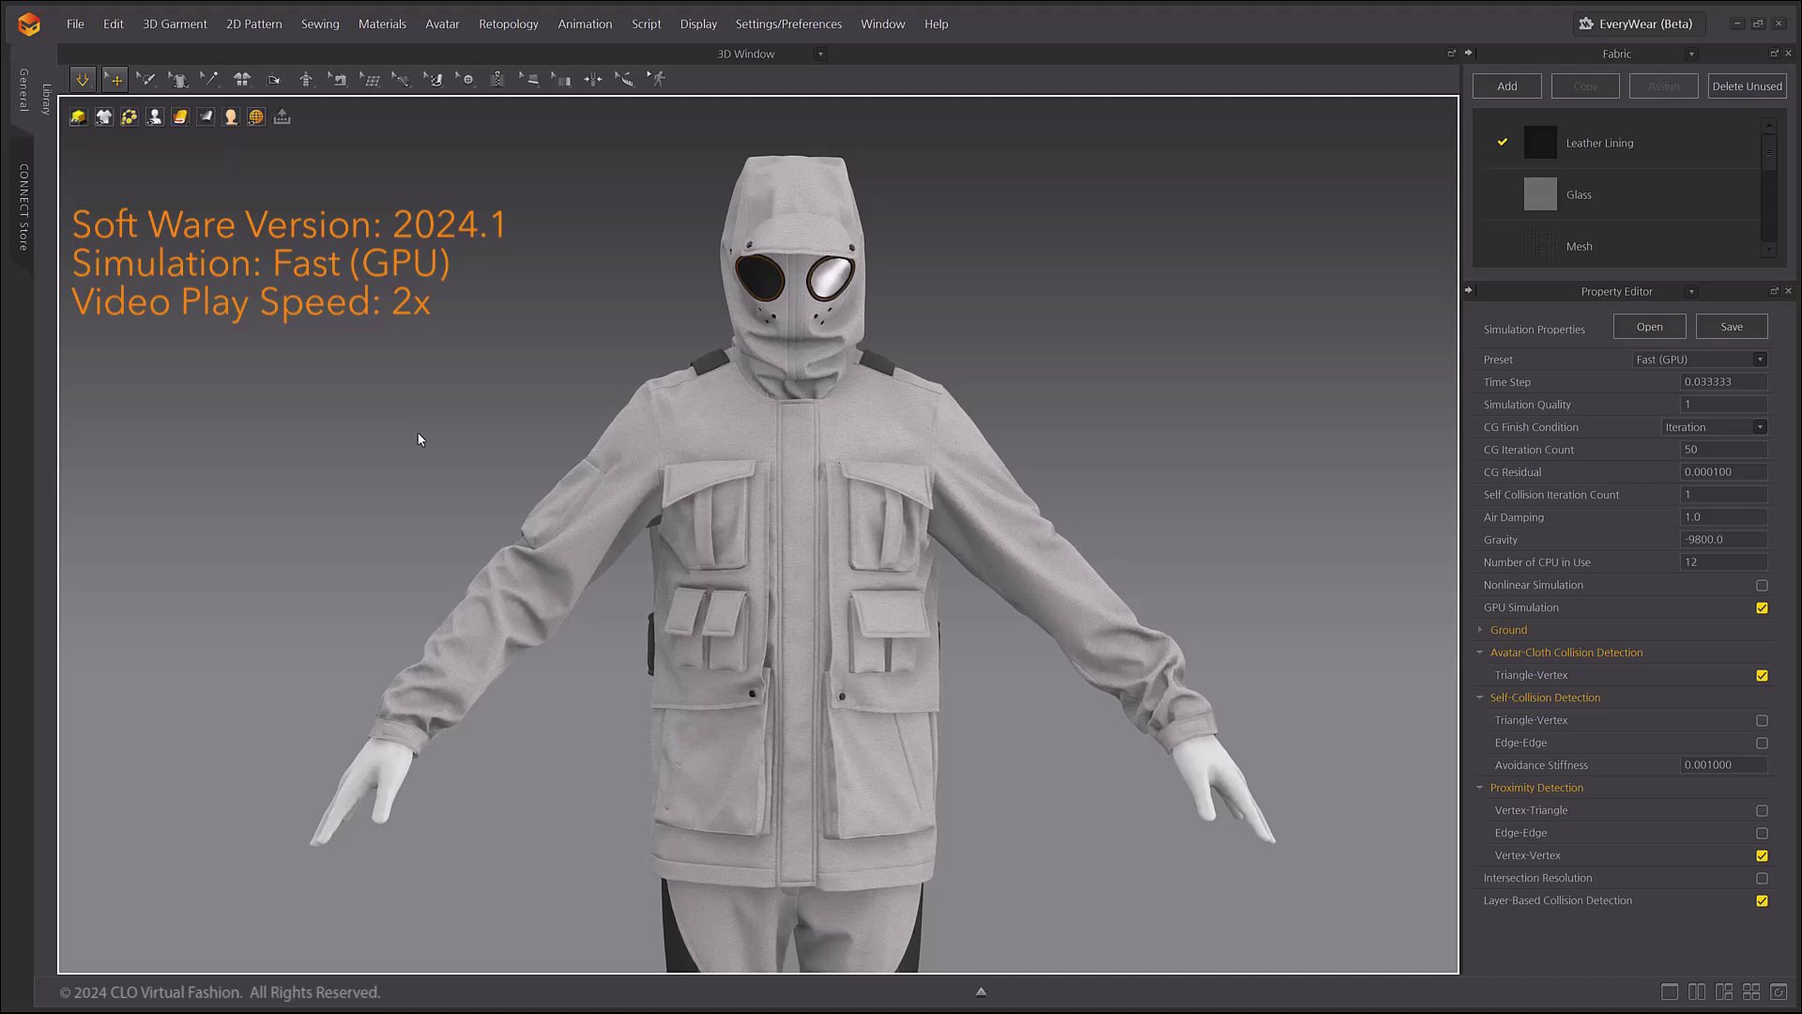
right_drag(733, 691, 656, 619)
scroll(657, 619, up, 3)
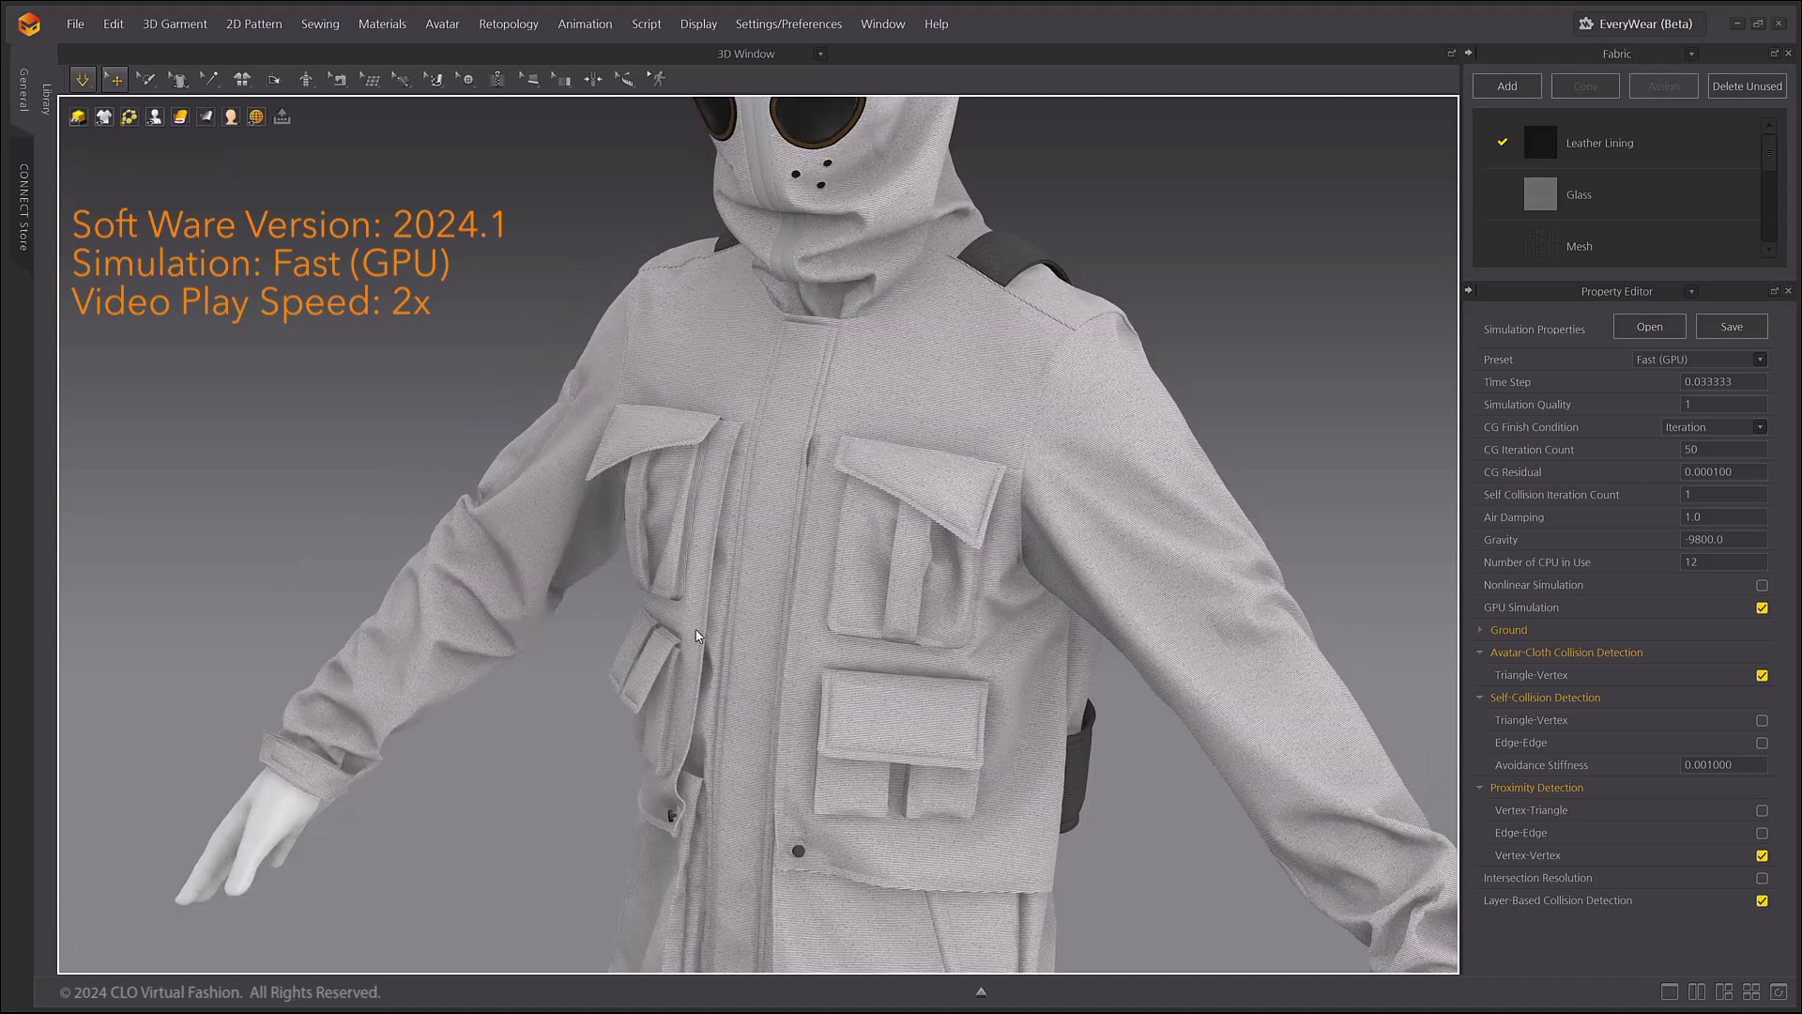
drag(624, 612, 667, 477)
right_drag(668, 477, 582, 479)
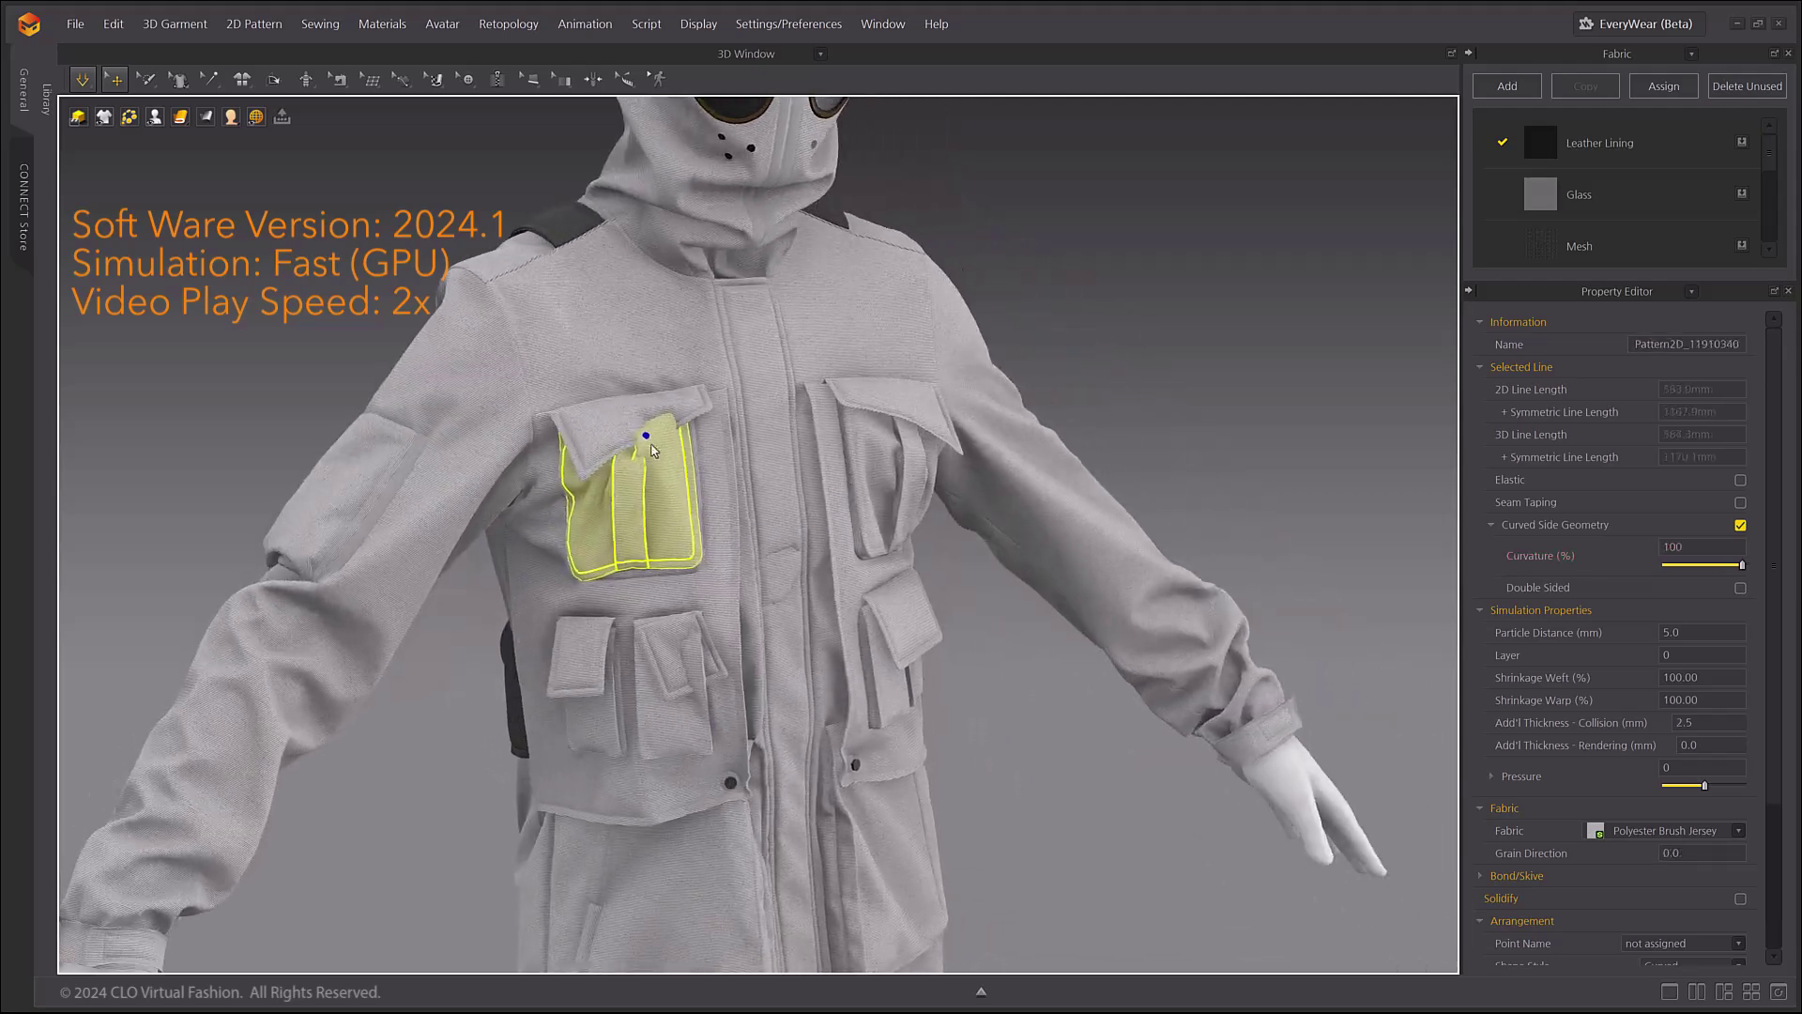
- Tug the wearer's right lower pocket and left chest pocket in several directions under the Fast (GPU) simulation
click(718, 677)
scroll(721, 681, up, 3)
drag(802, 593, 826, 657)
right_drag(825, 657, 713, 648)
drag(942, 614, 958, 469)
right_drag(958, 469, 995, 506)
drag(1021, 511, 983, 592)
right_drag(983, 591, 882, 695)
drag(893, 710, 1009, 577)
click(1051, 488)
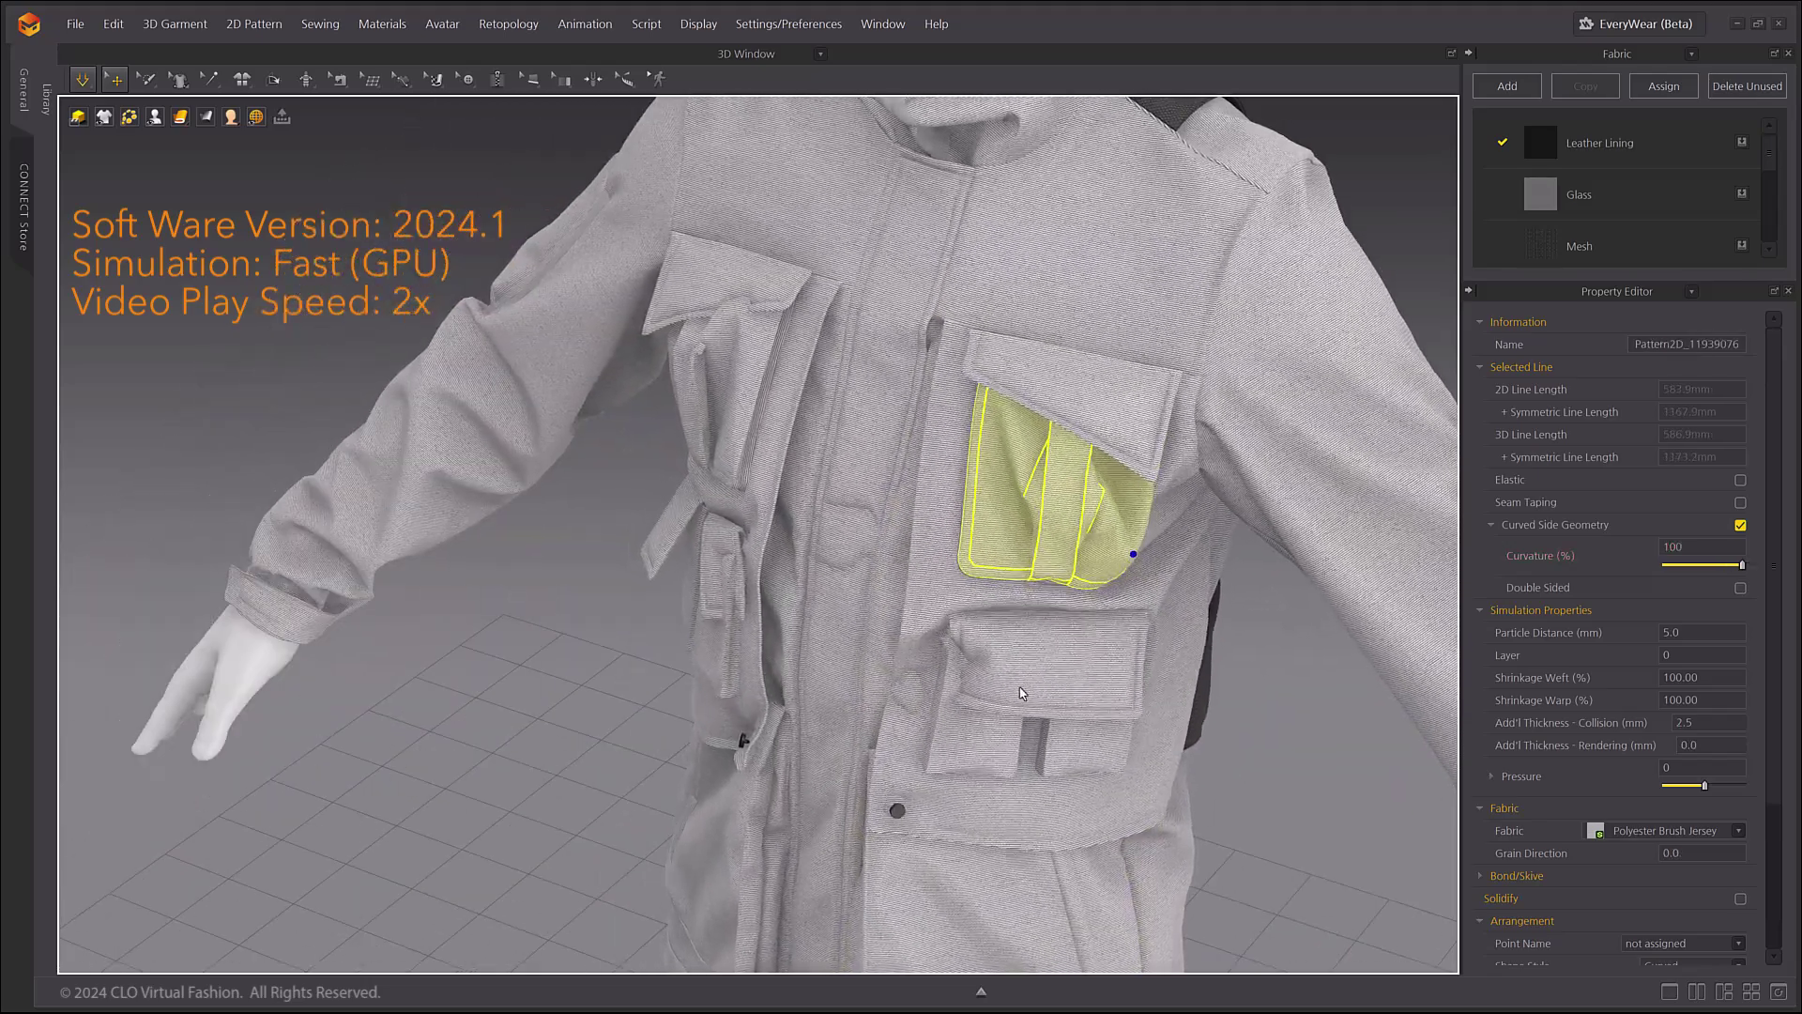
- Pull the wearer's left lower double pocket and its flap outward
click(1070, 674)
right_drag(1069, 674, 1166, 635)
drag(1202, 760, 1269, 781)
right_drag(1268, 781, 939, 657)
- Highlight the intersecting right chest pocket flap, right lower pocket flap and centre placket together, and clear the selection
scroll(939, 657, down, 4)
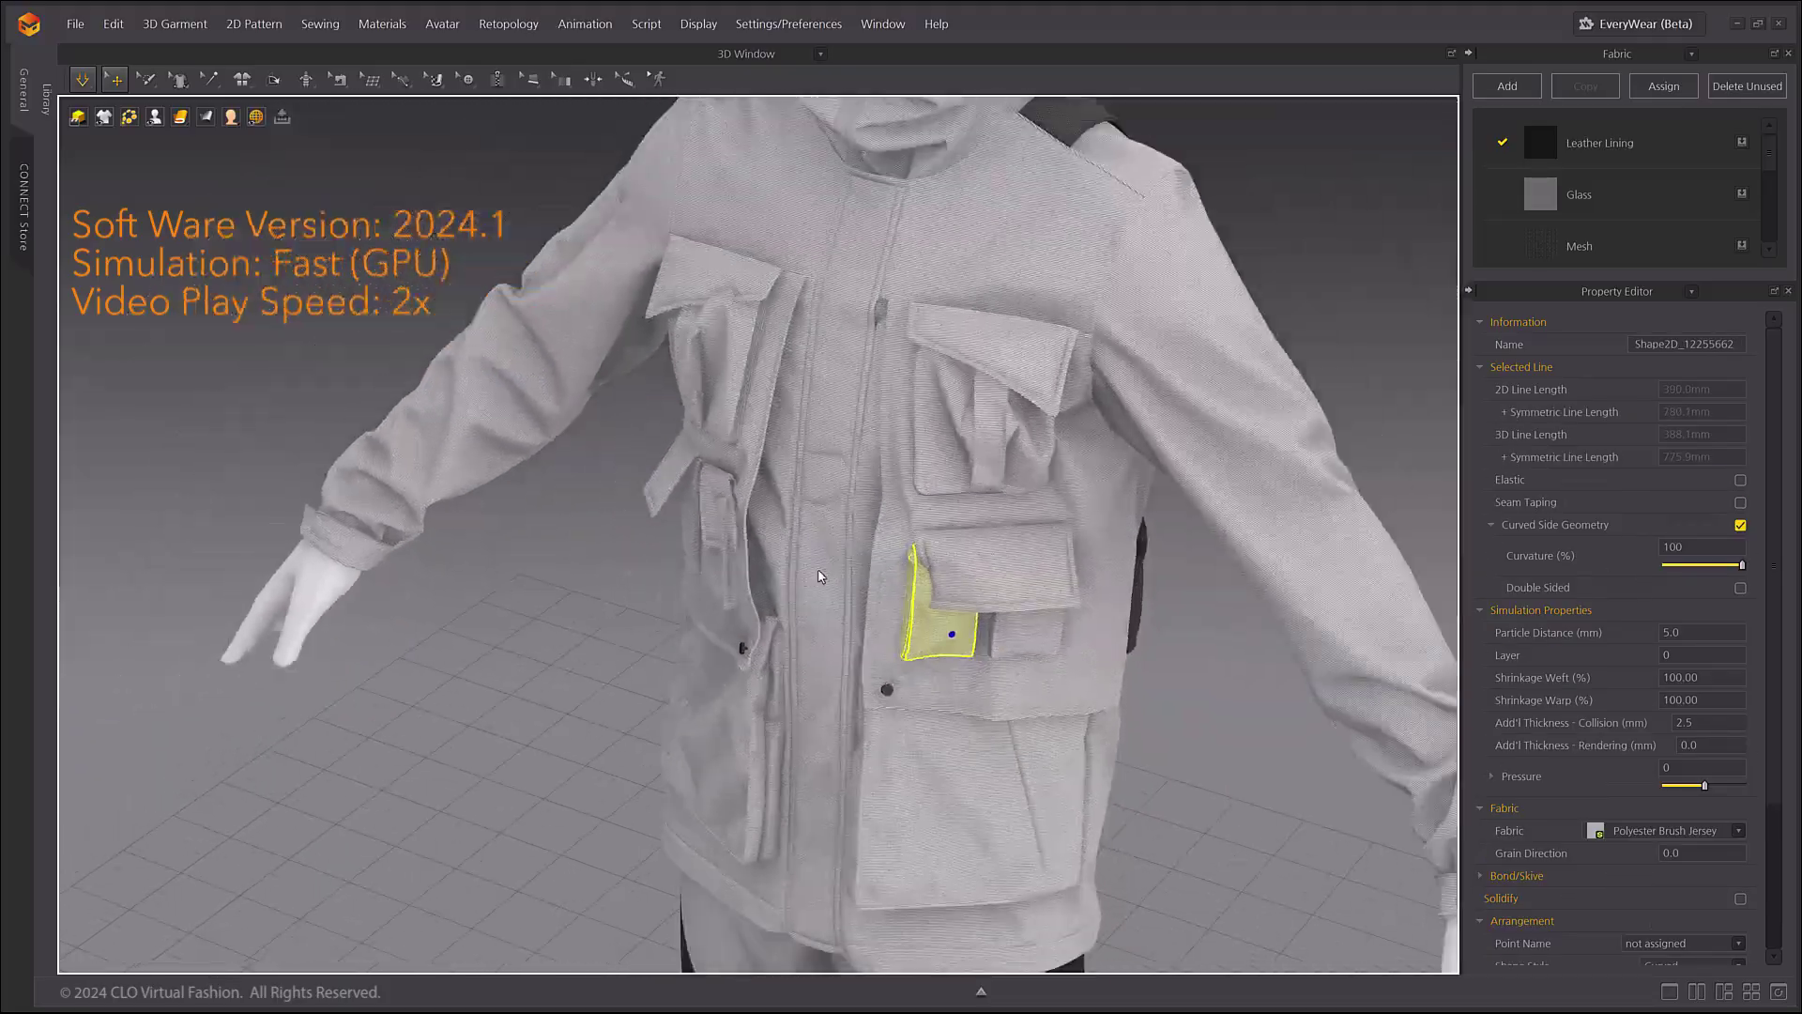
scroll(868, 560, up, 2)
right_drag(868, 560, 952, 665)
click(694, 593)
shift+click(619, 366)
shift+click(838, 523)
scroll(838, 522, down, 2)
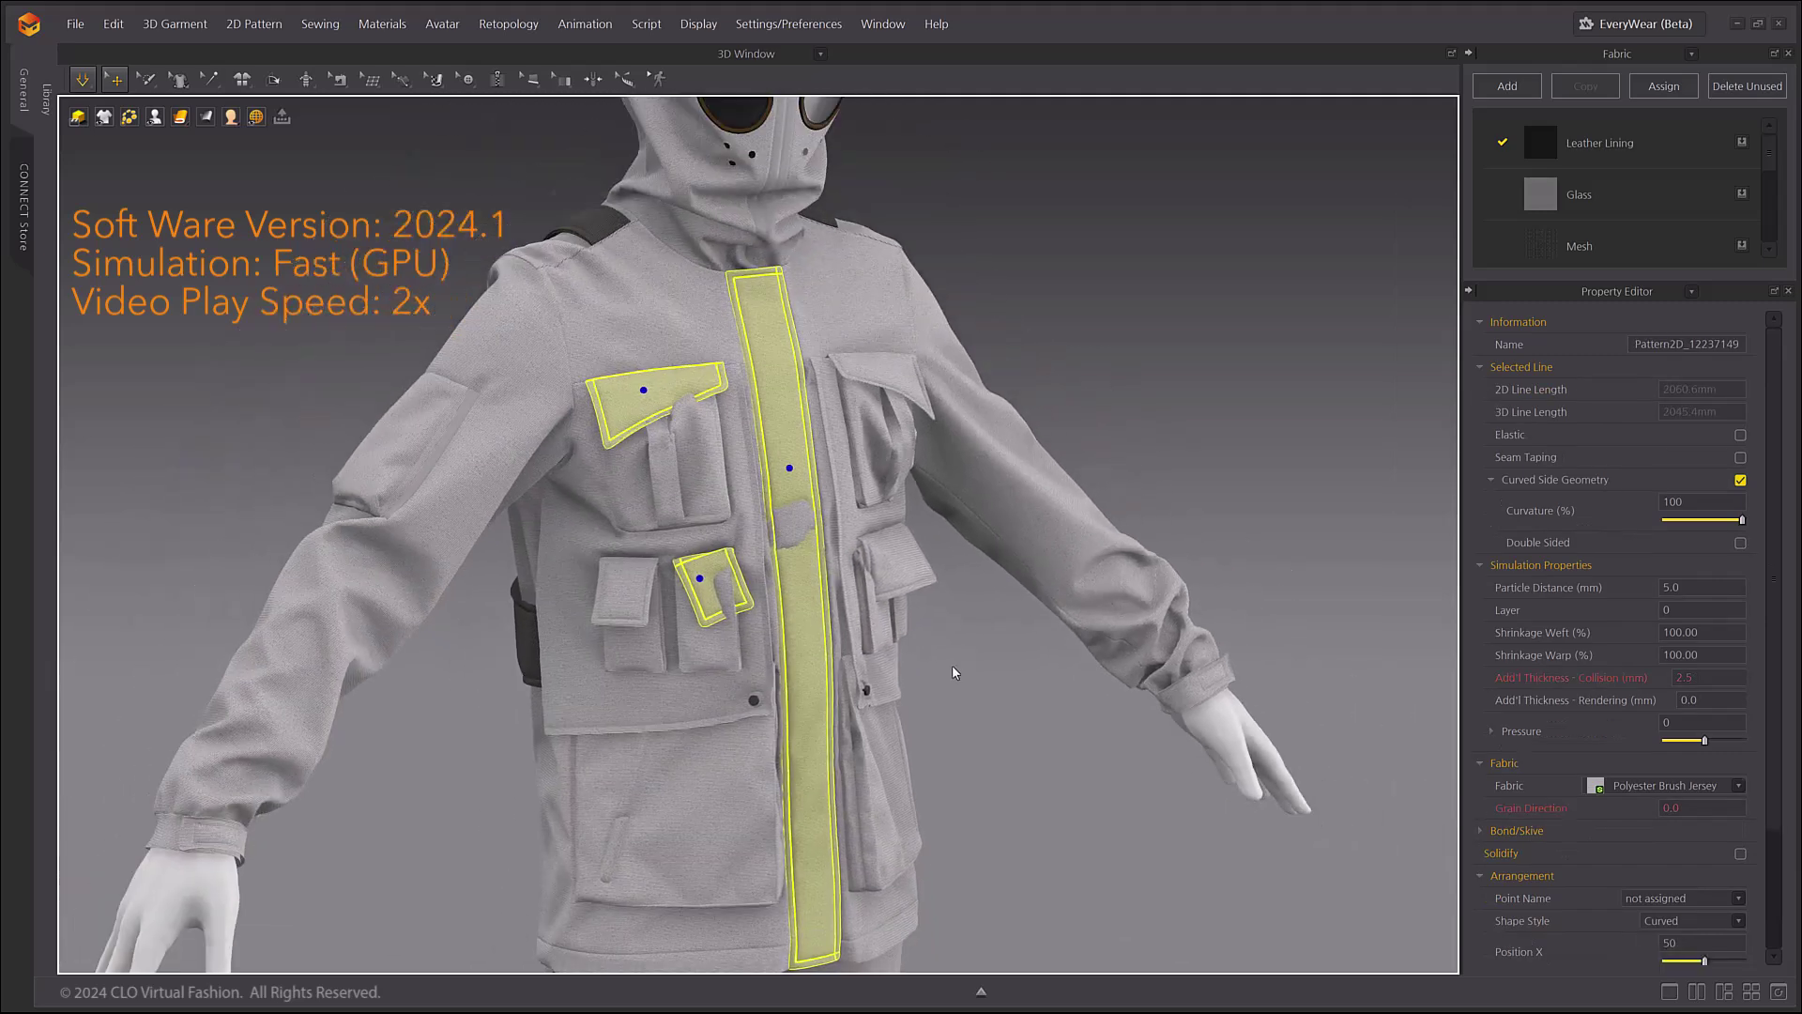
click(952, 662)
key(2)
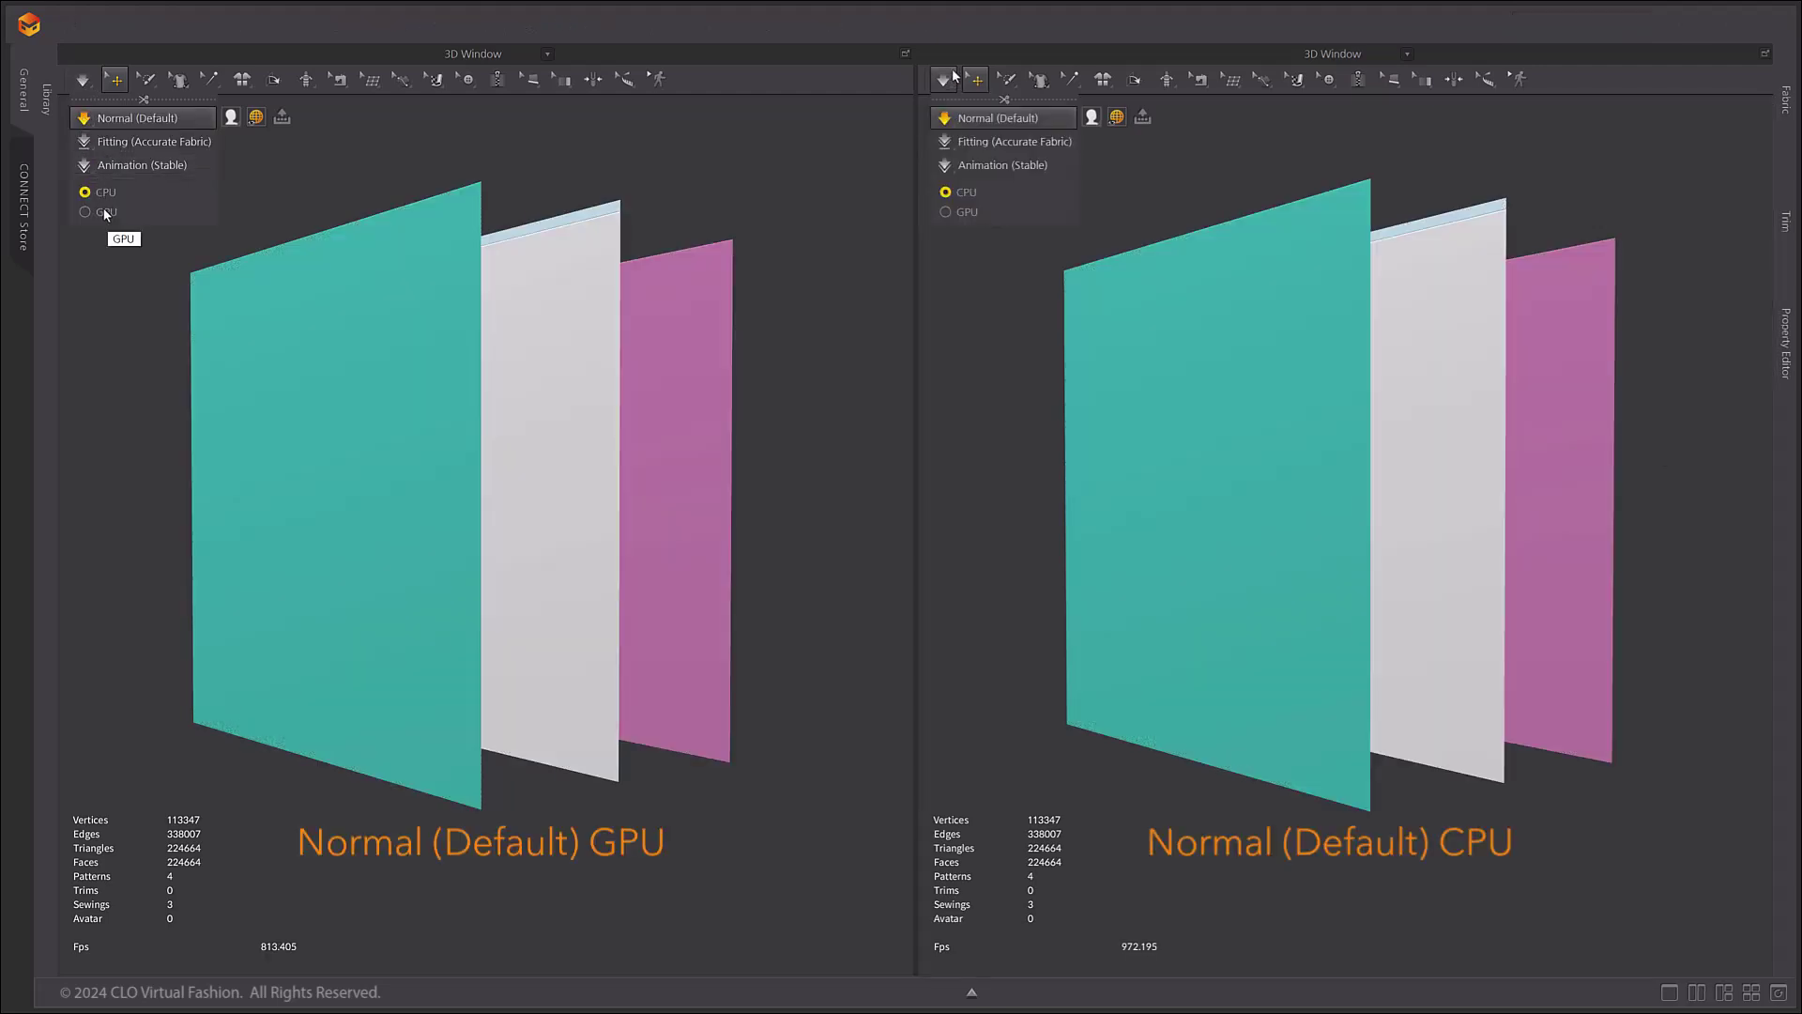
- Simulate the layered cloth panels with Normal (Default) and Fitting (Accurate Fabric), using GPU in one 3D window and CPU in the other
click(105, 212)
click(91, 77)
click(953, 77)
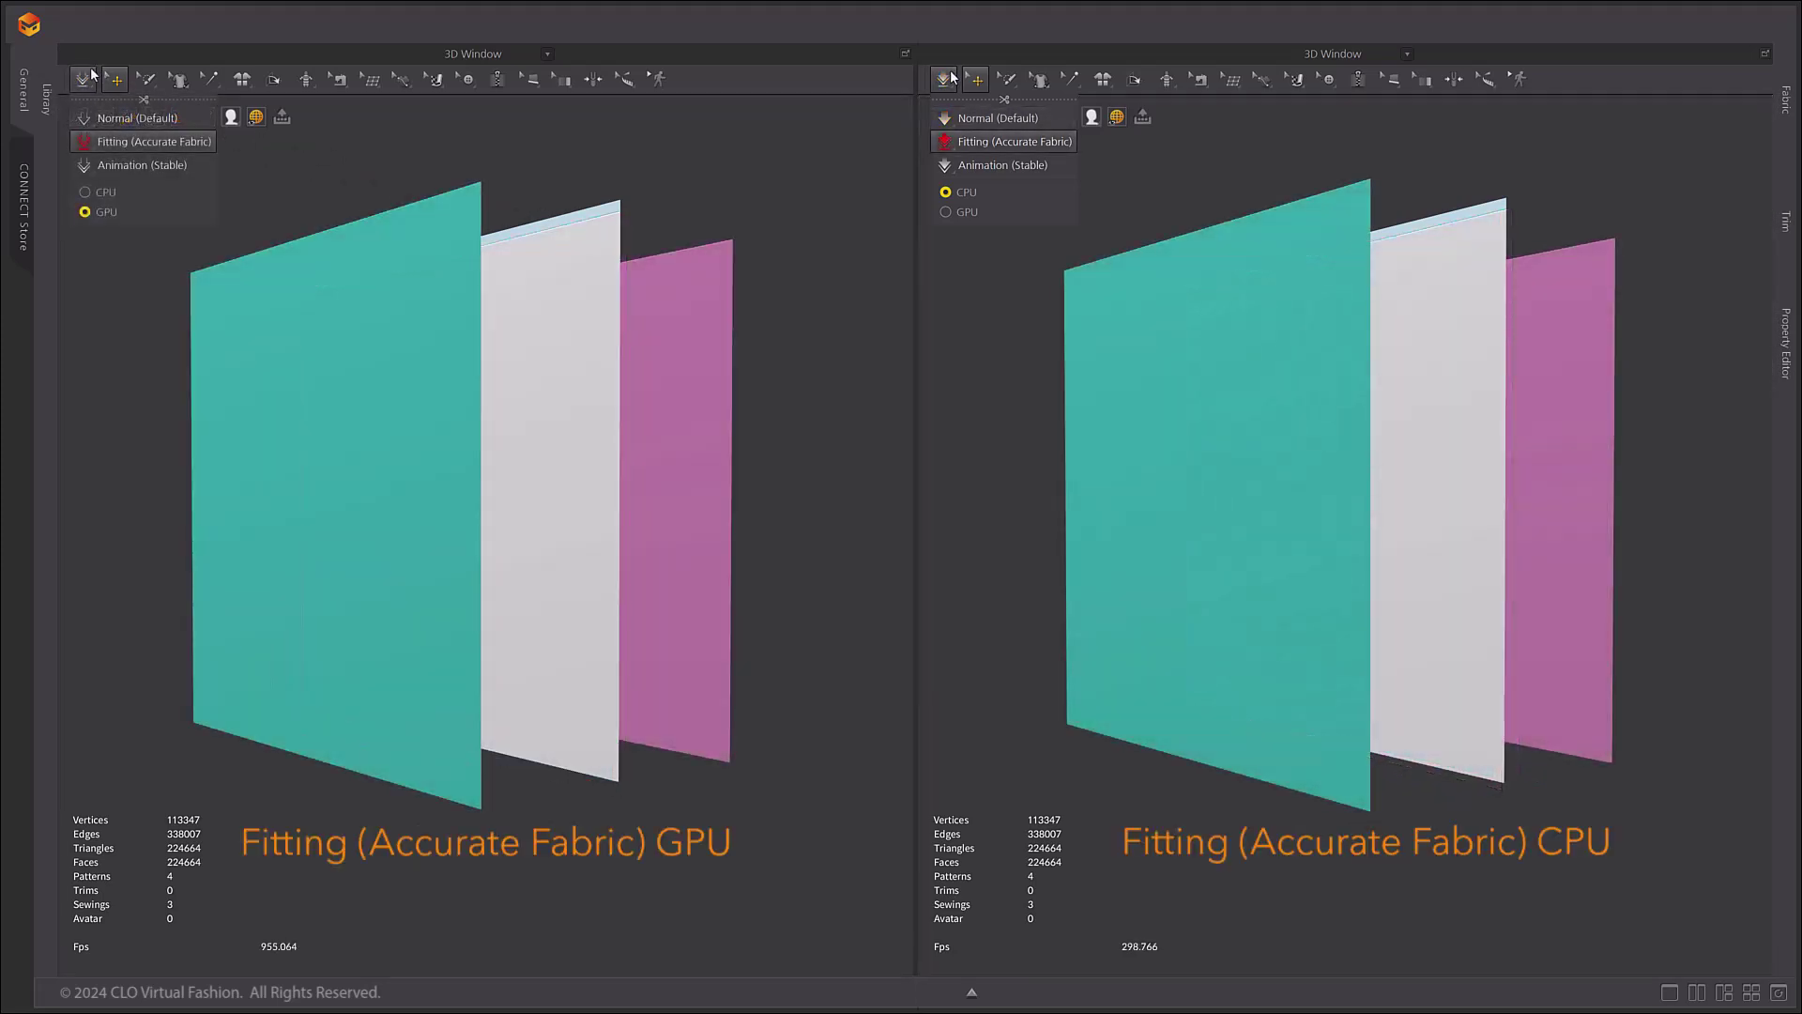
click(92, 71)
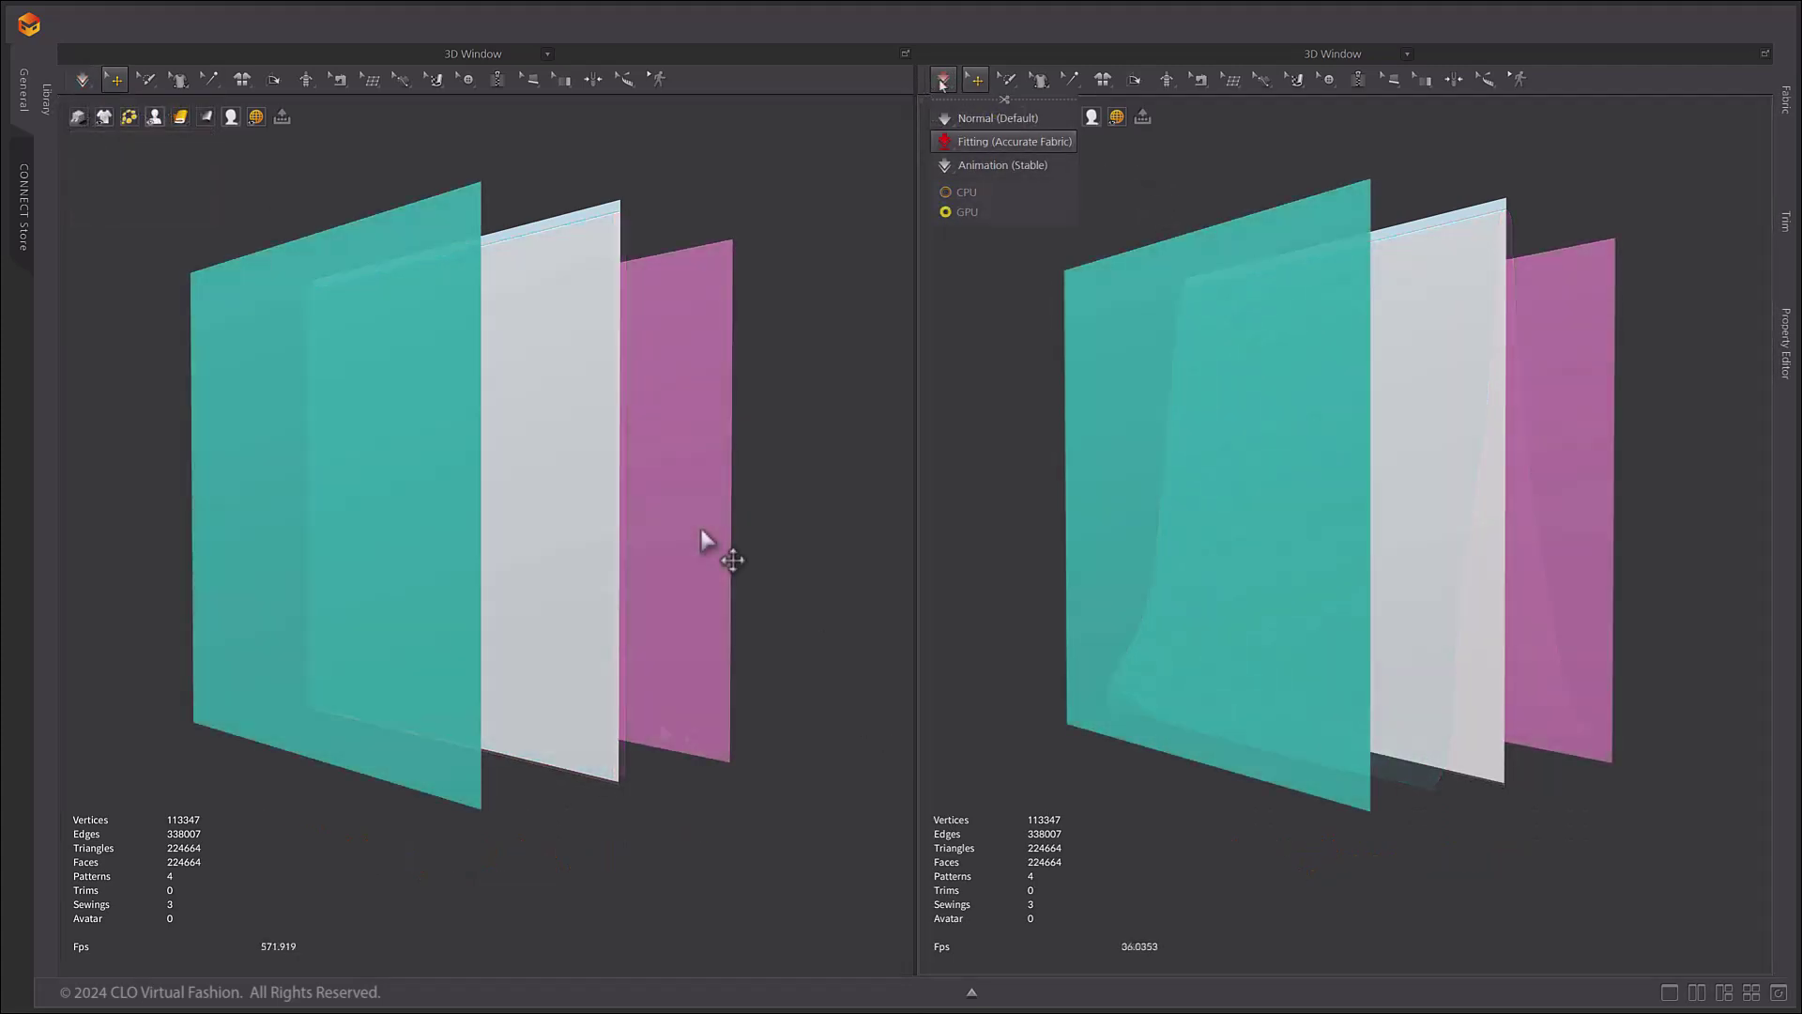
- Simulate the layered cloth panels with Animation (Stable), using GPU in one 3D window and CPU in the other
click(985, 166)
click(85, 81)
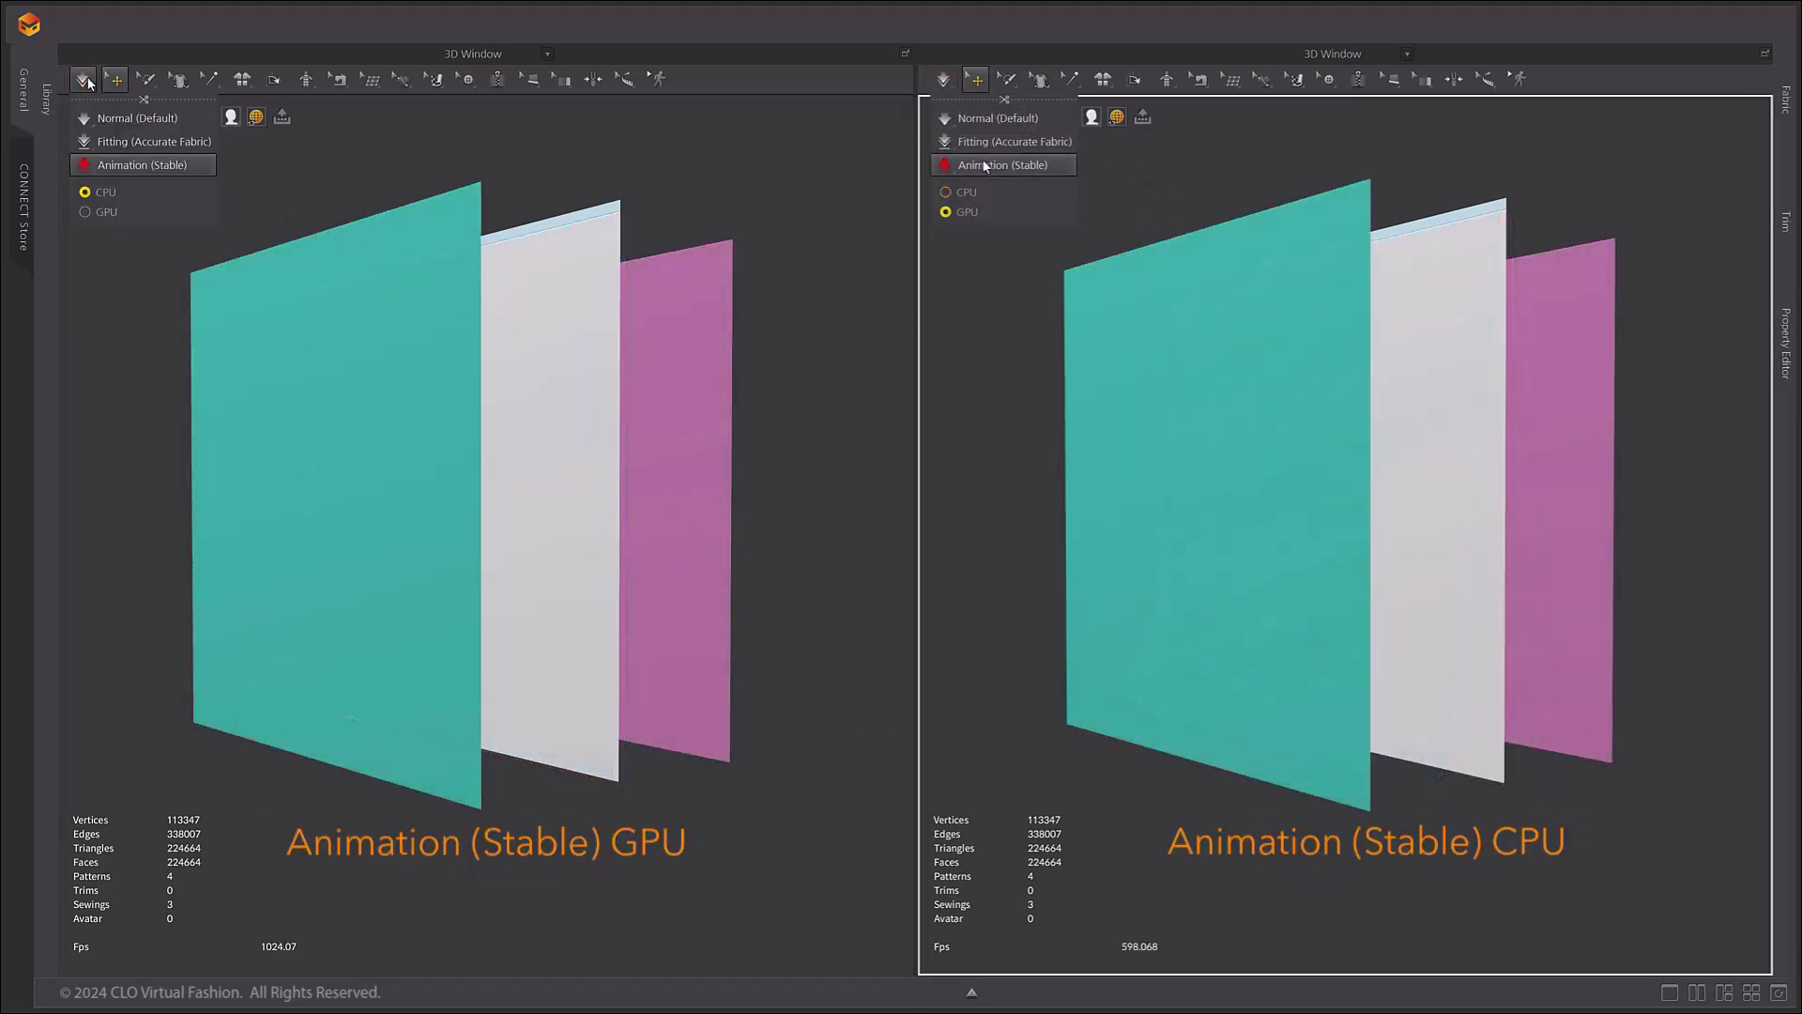
click(103, 212)
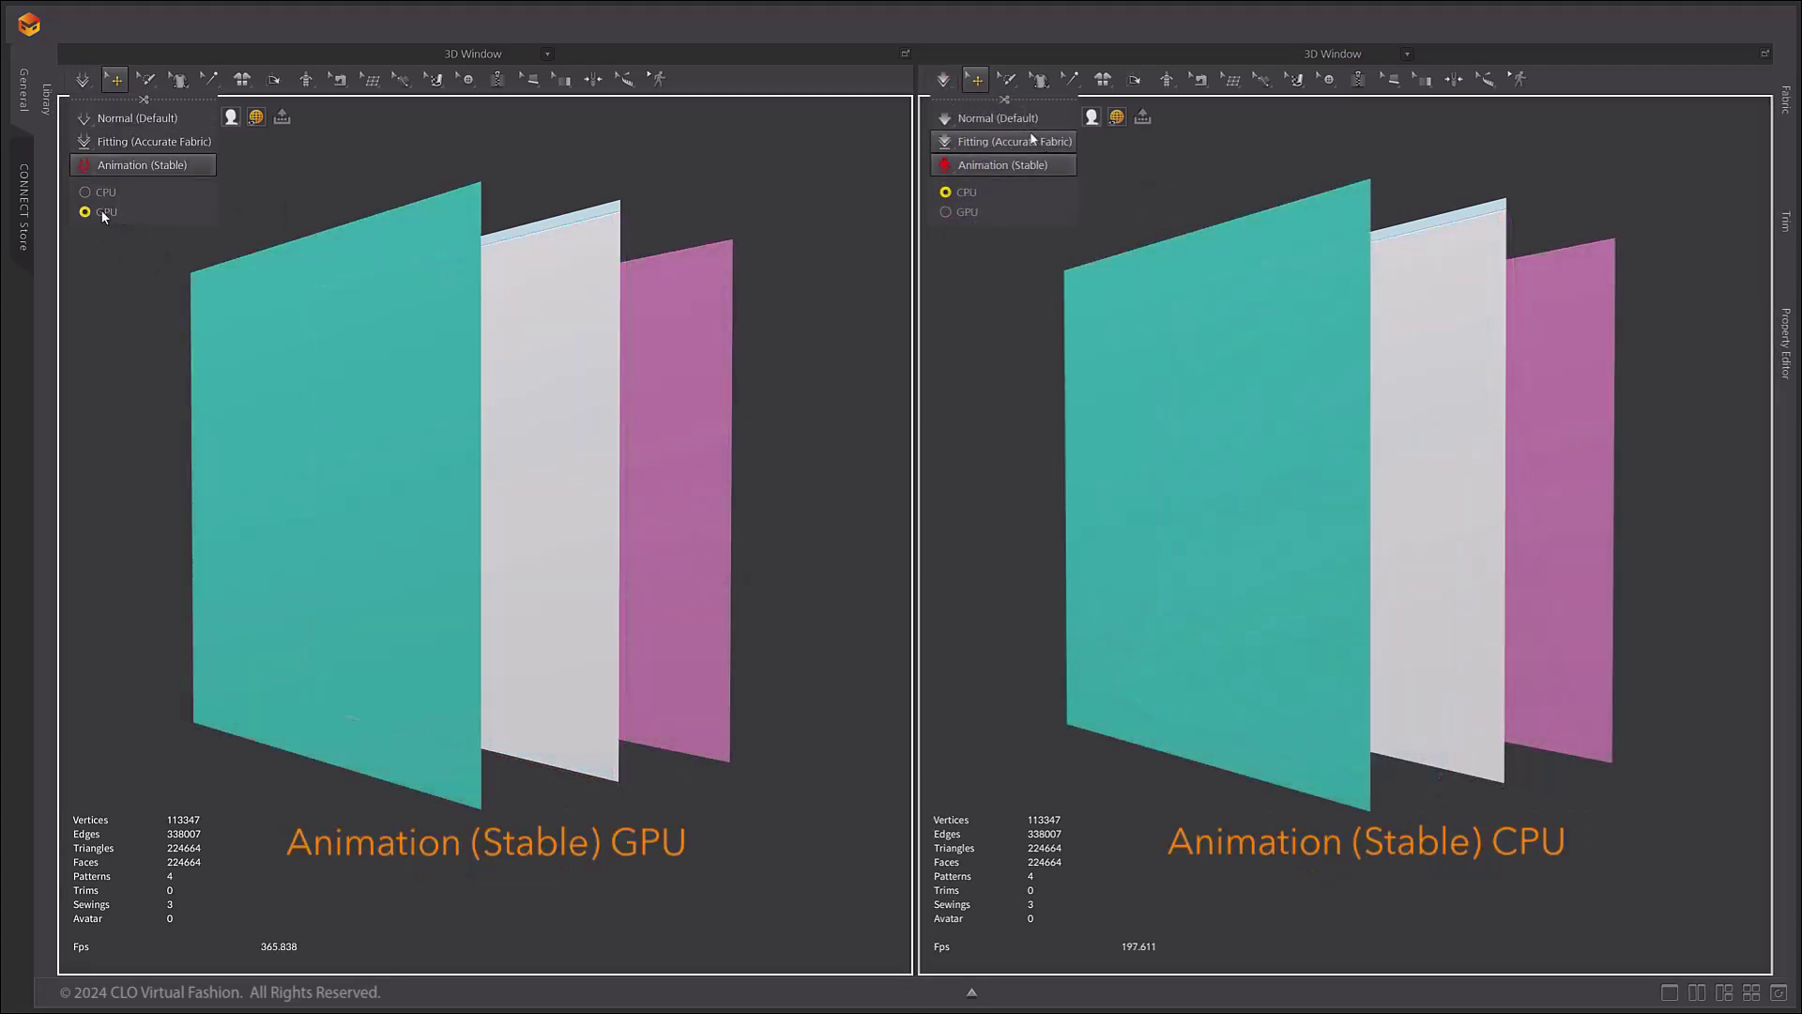
click(90, 75)
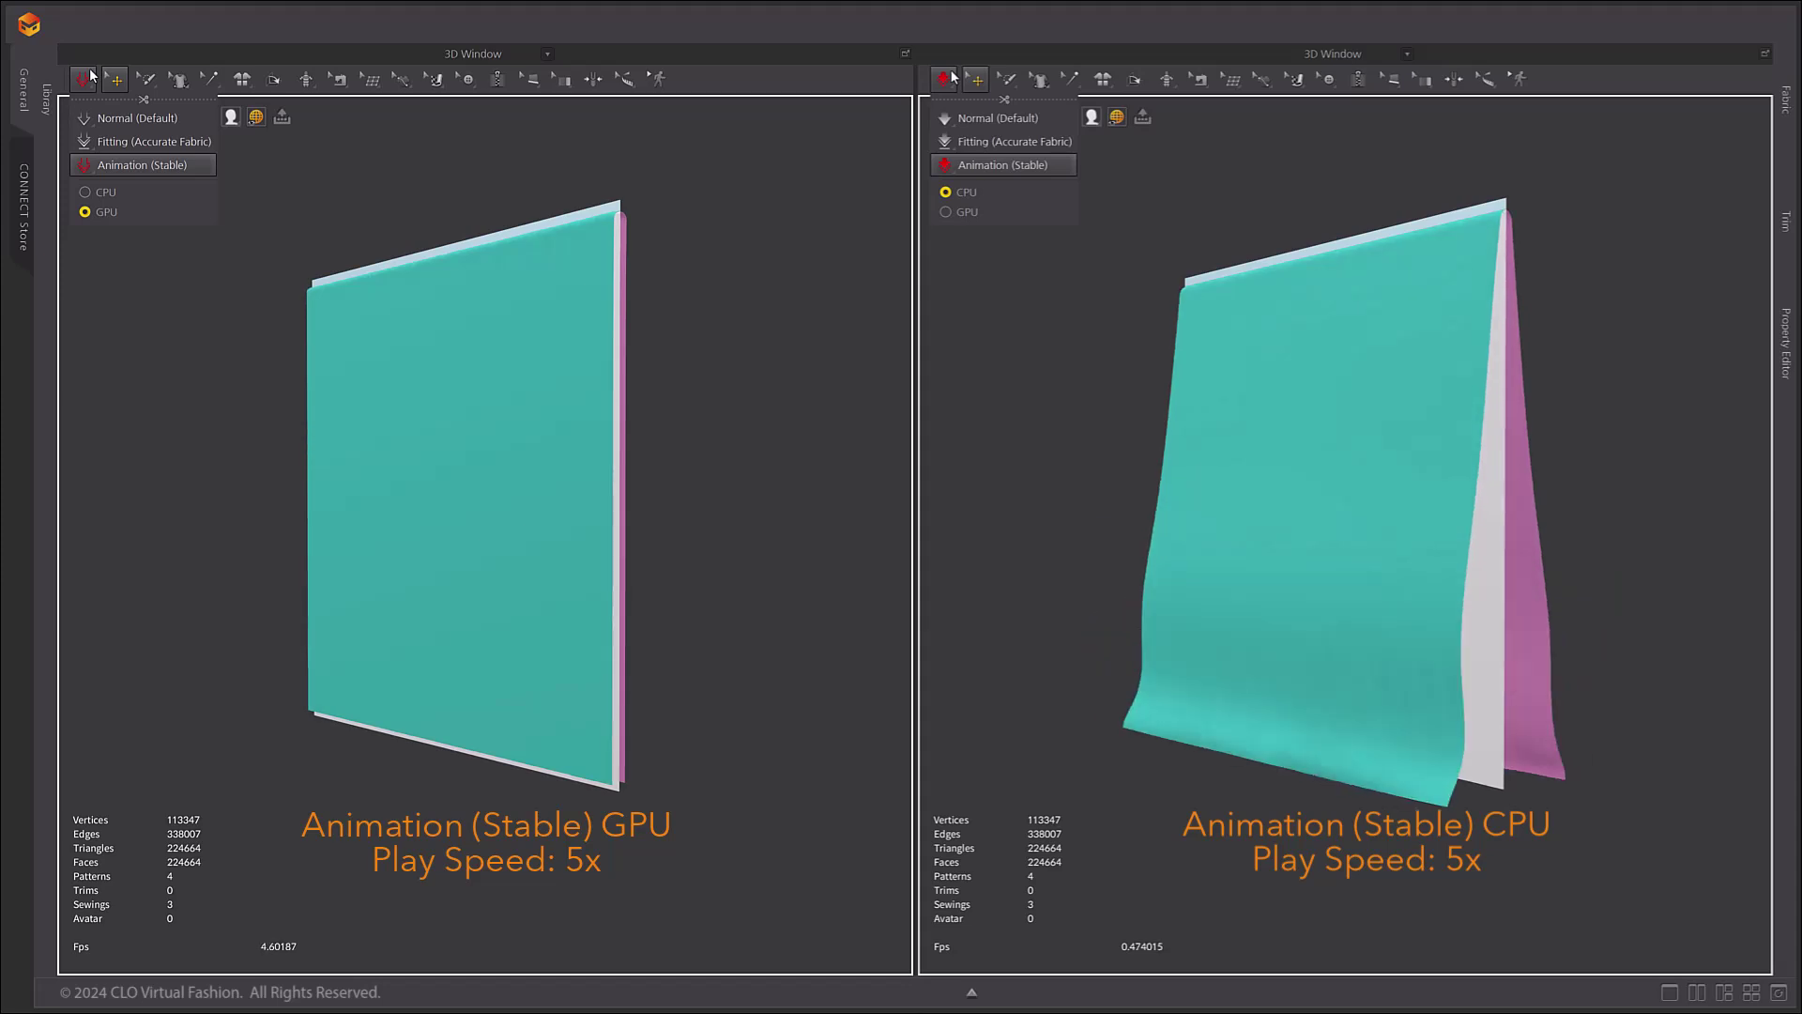
click(84, 78)
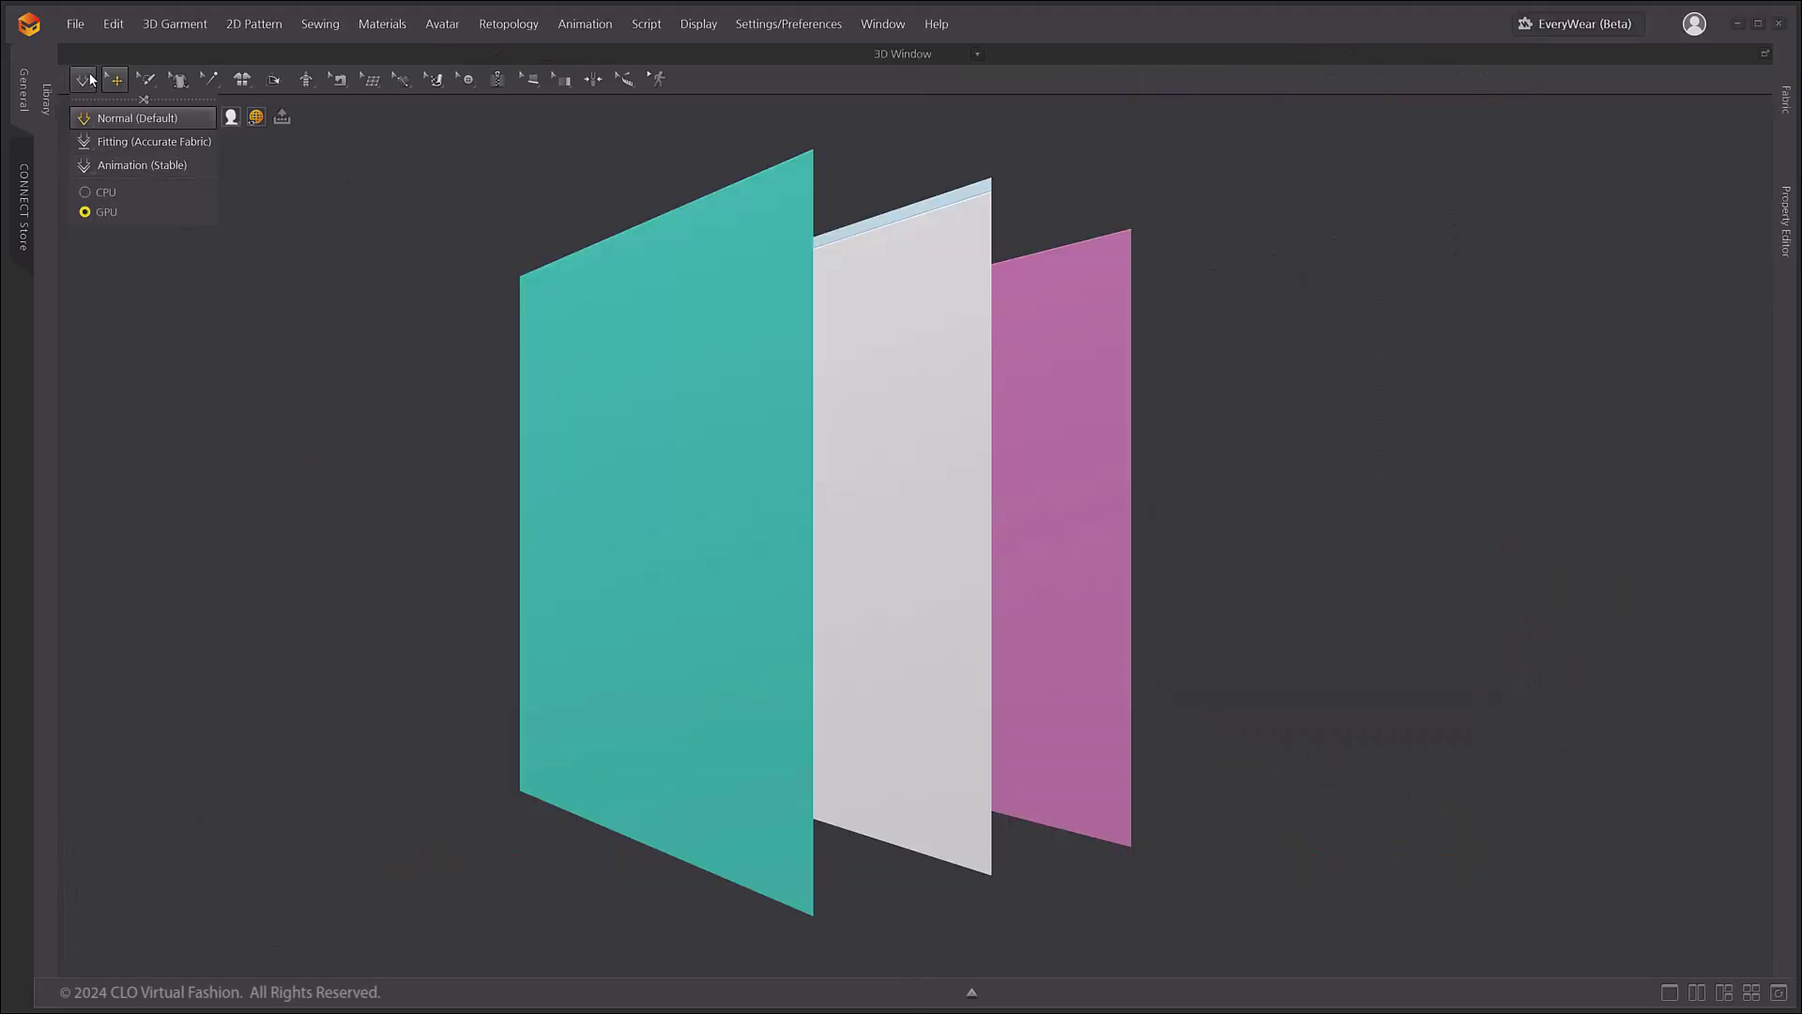
- Simulate the layered cloth panels with Normal (Default) on GPU and pull the front teal panel away
key(space)
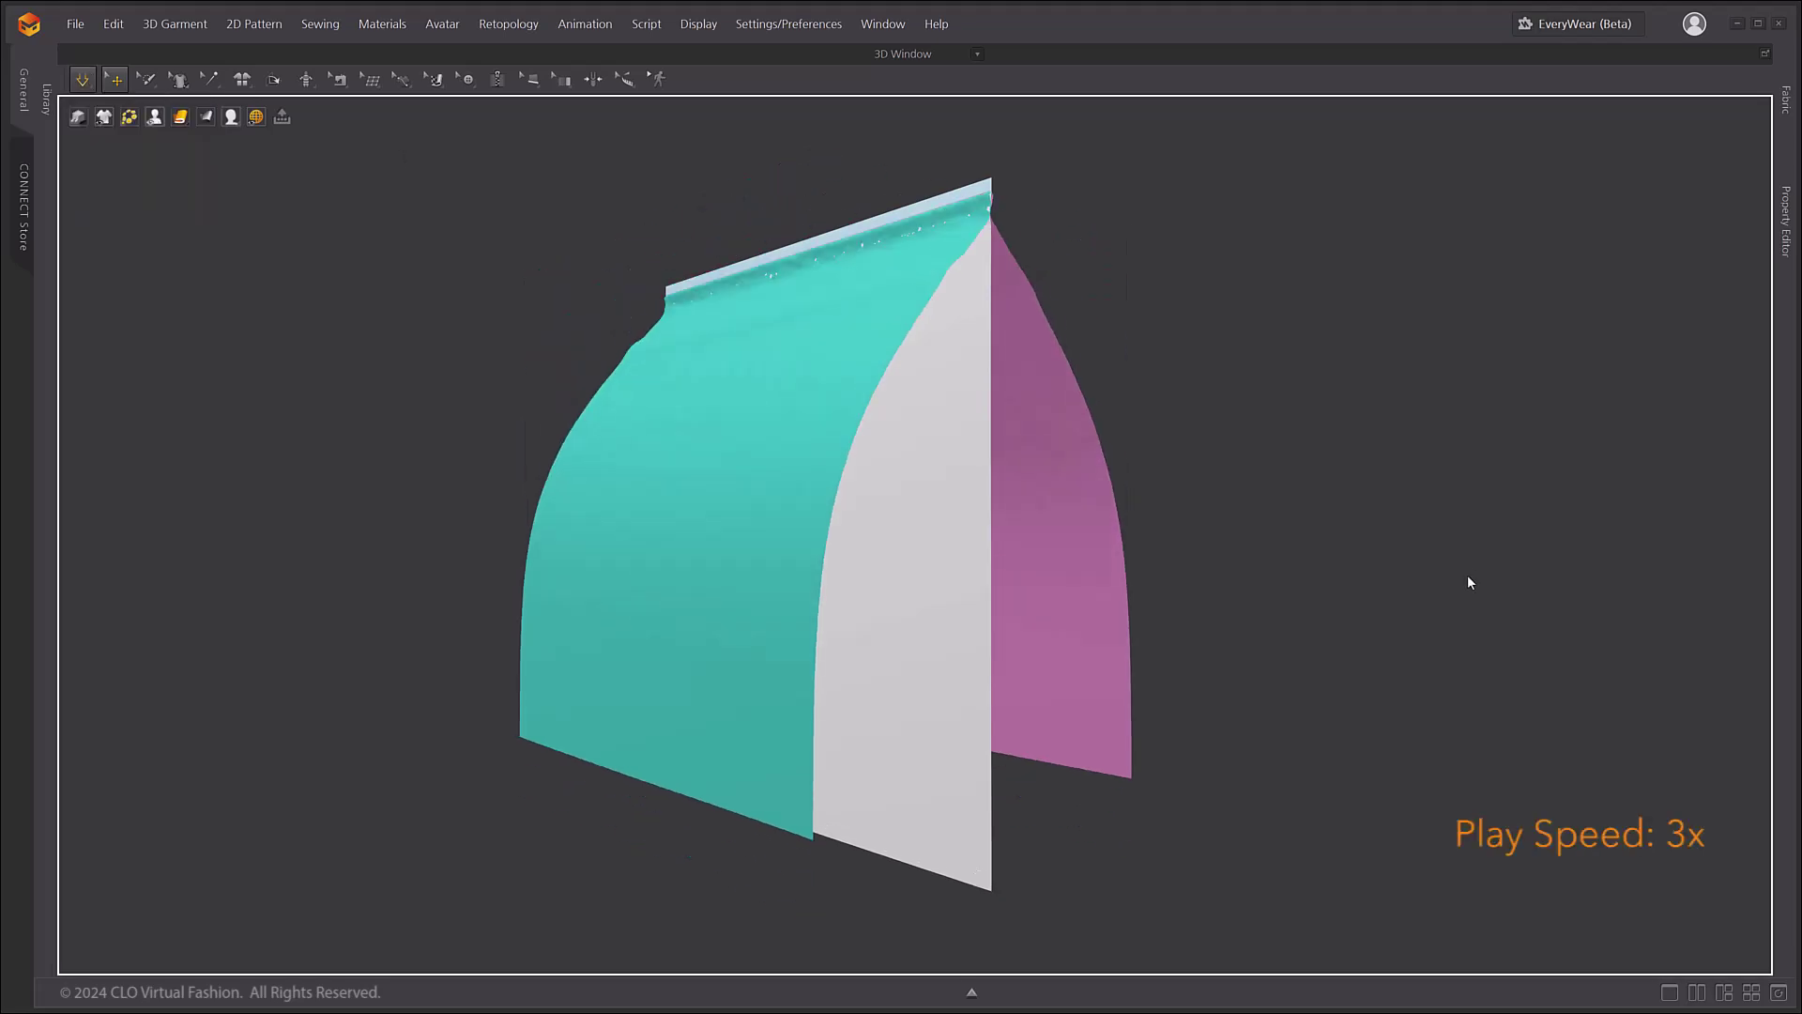
key(ctrl+z)
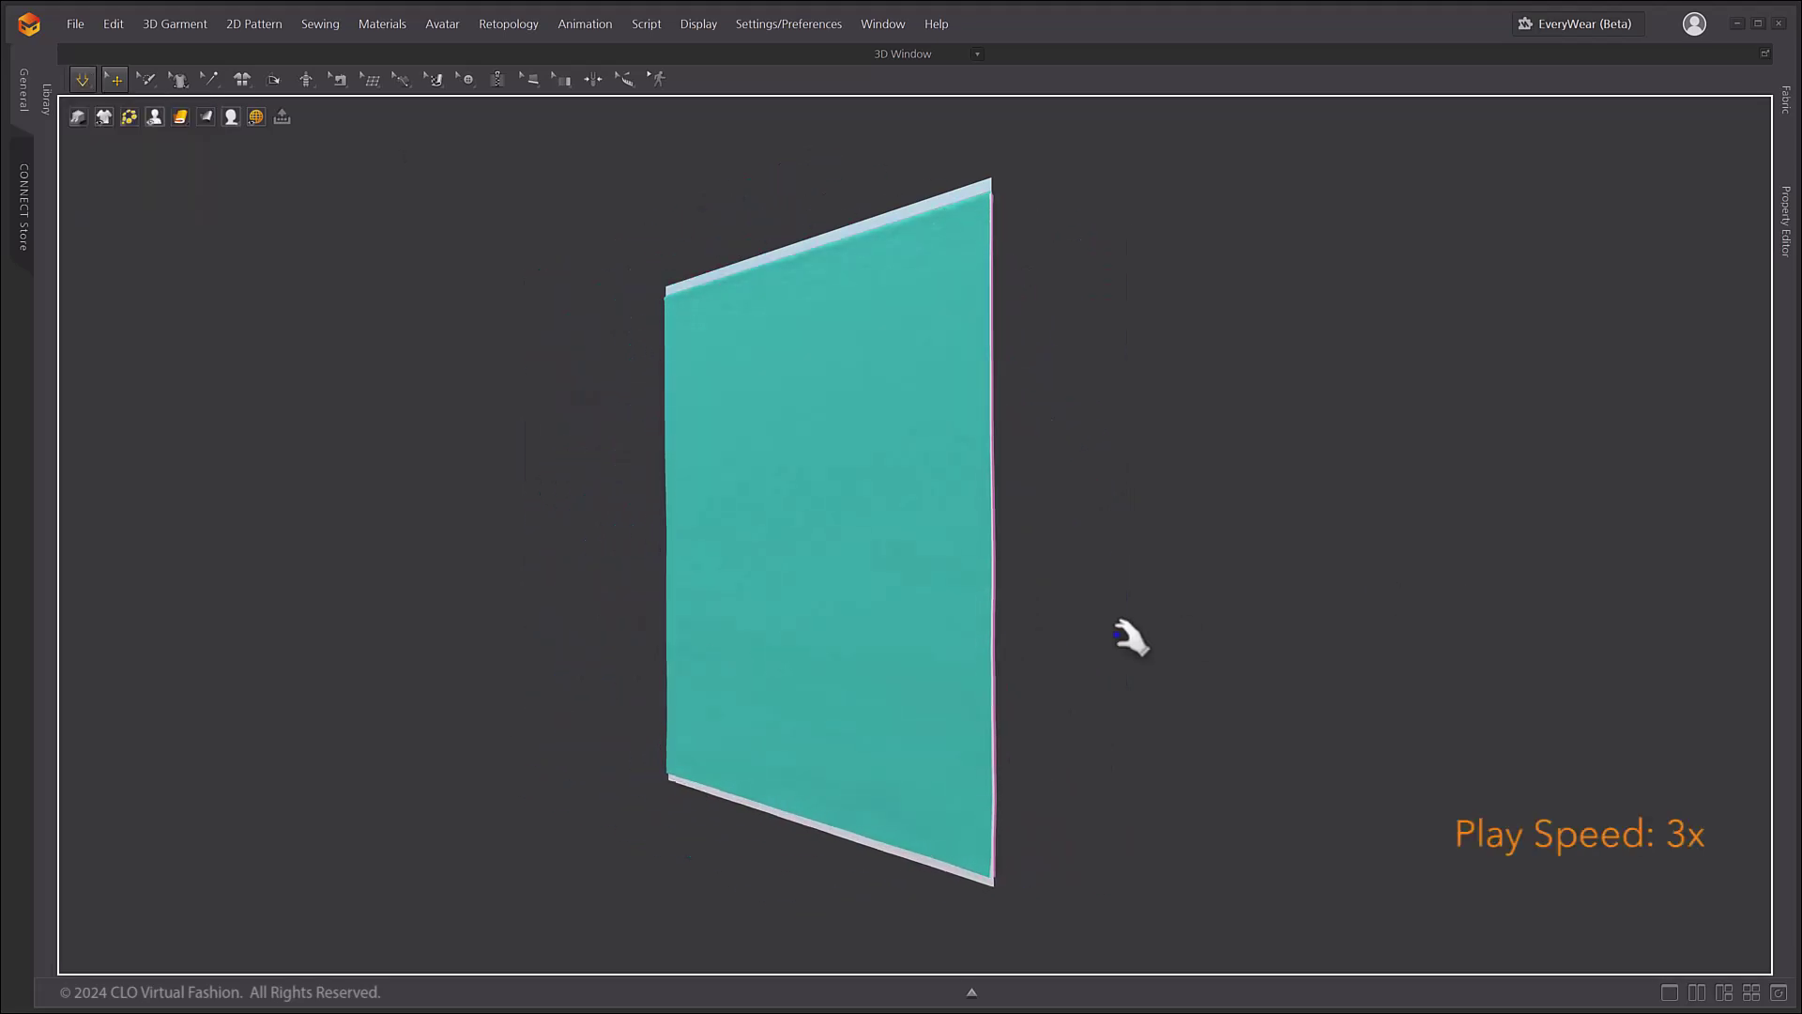
drag(808, 498, 1395, 941)
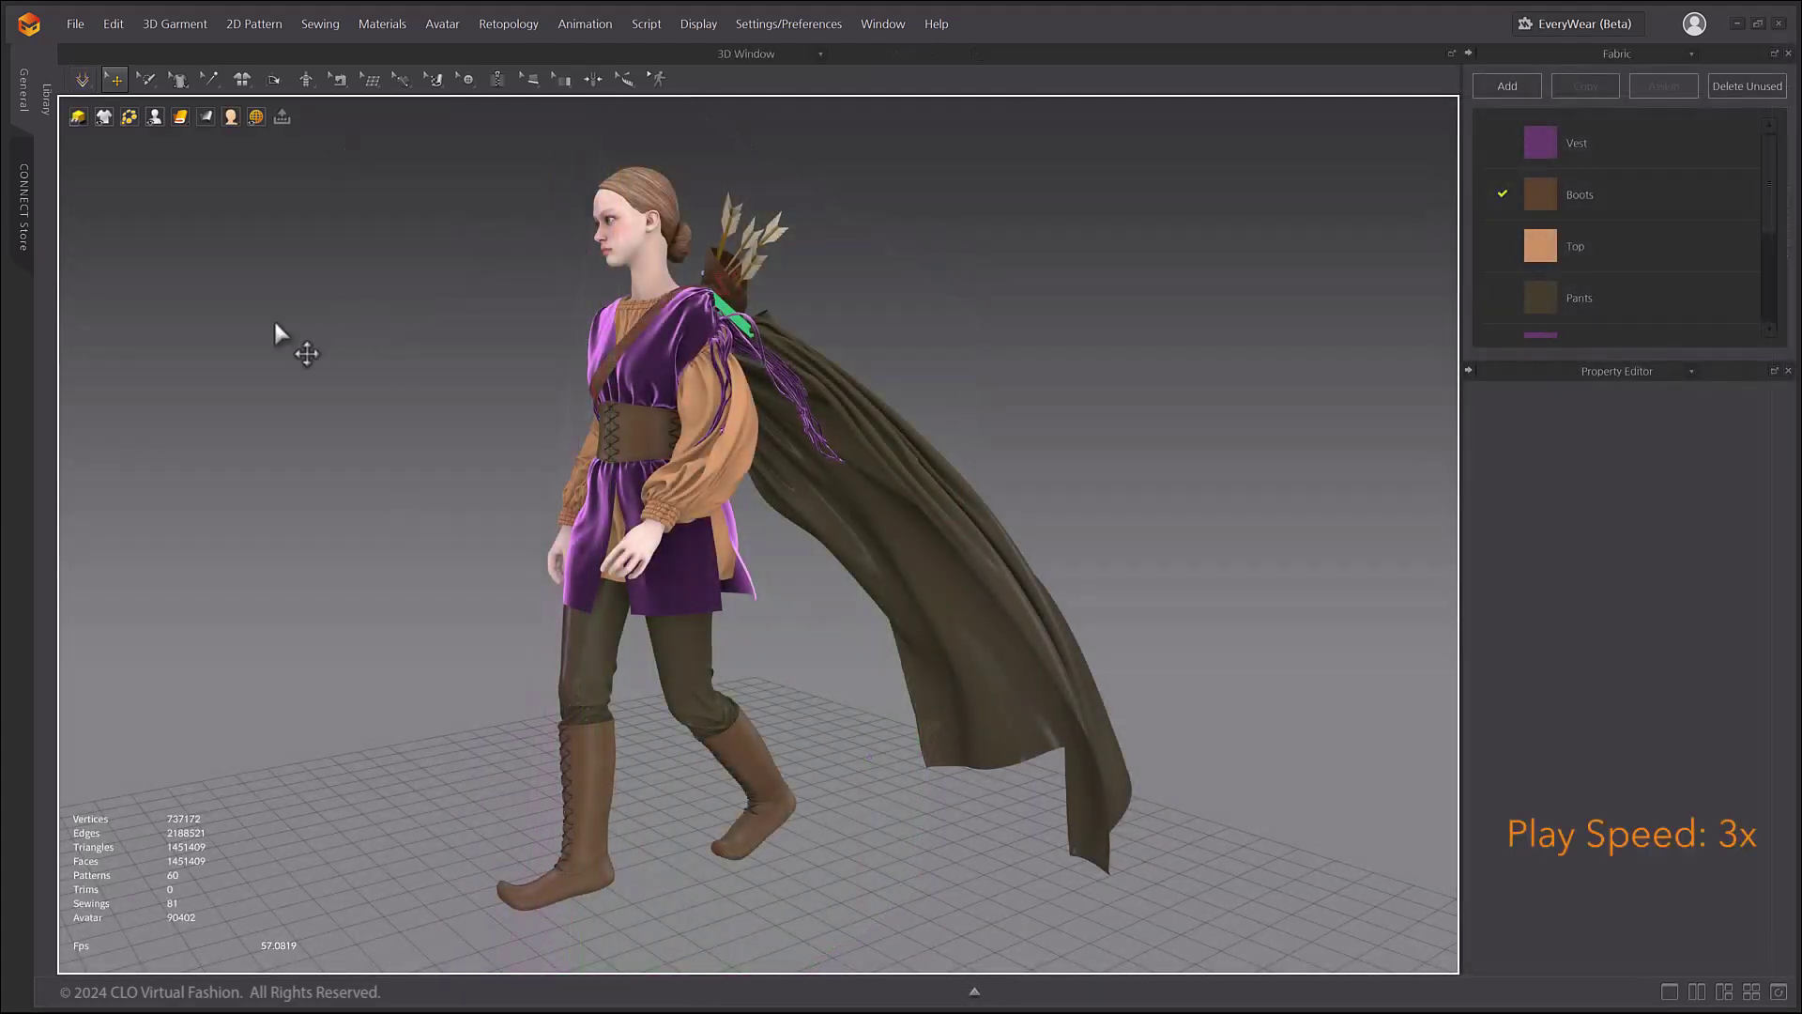
- Simulate the caped archer outfit with Animation (Stable) on GPU and show the scene statistics
click(82, 80)
click(87, 79)
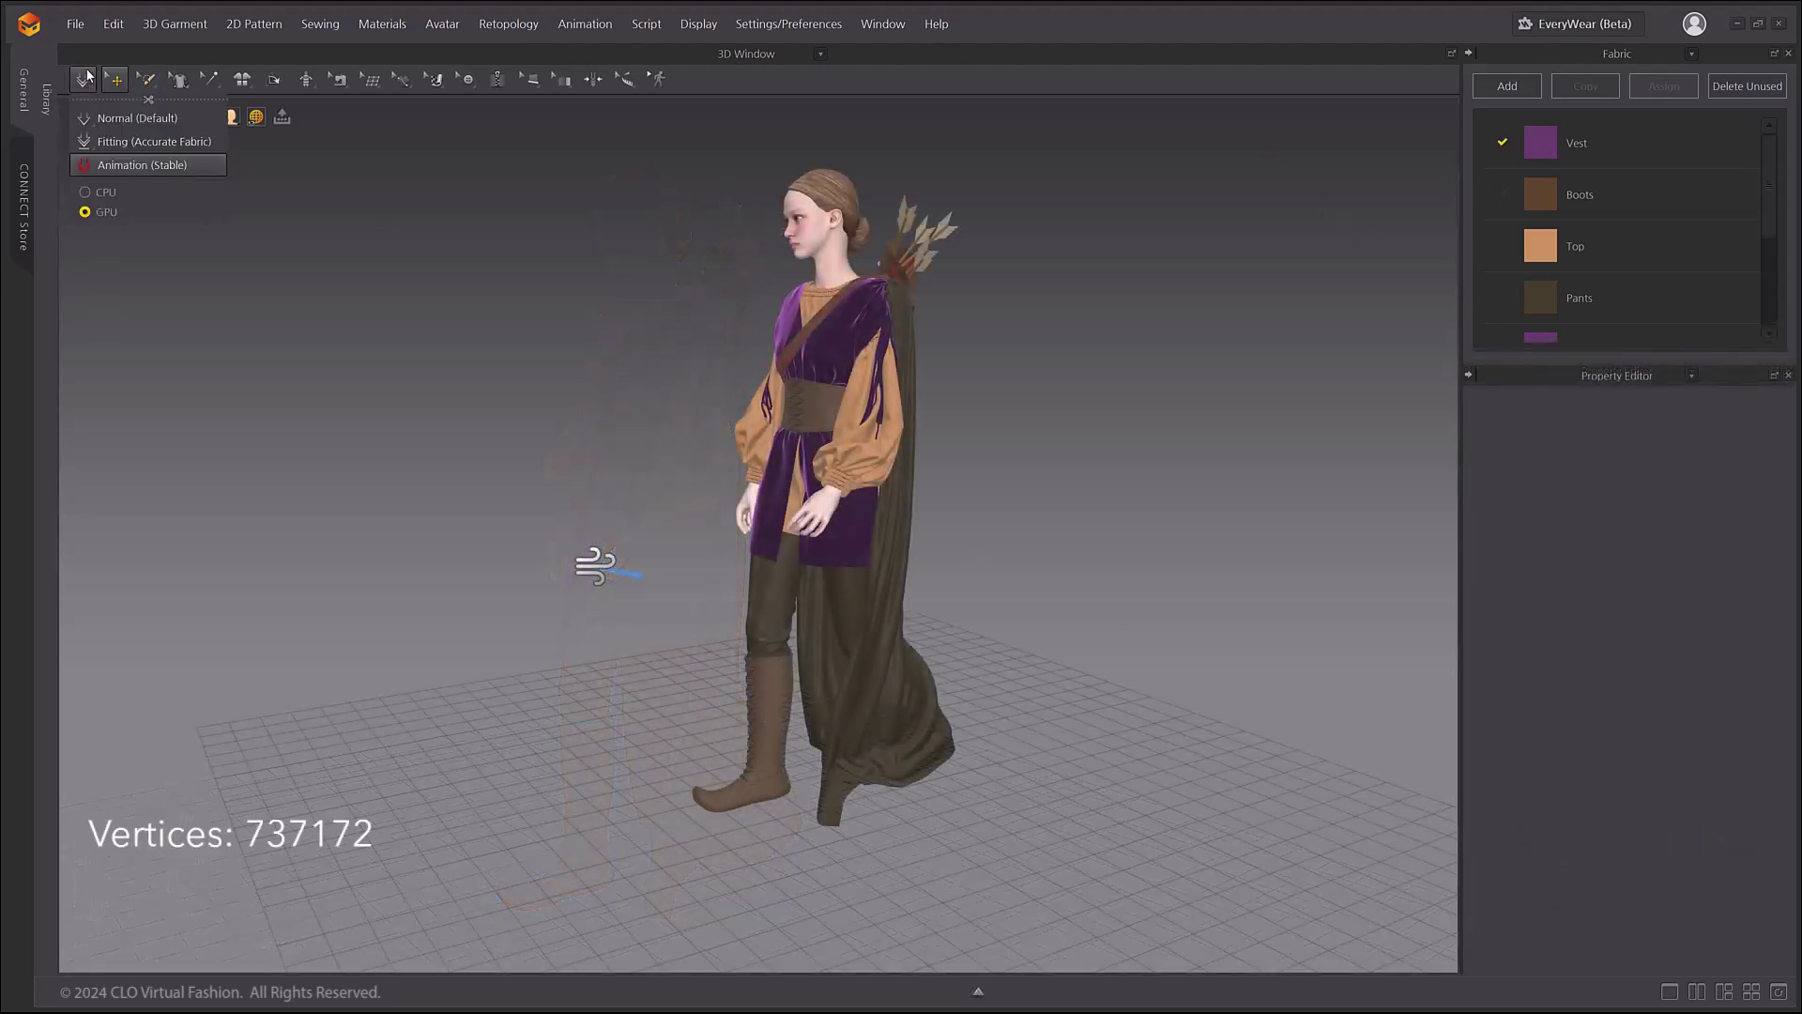
click(85, 78)
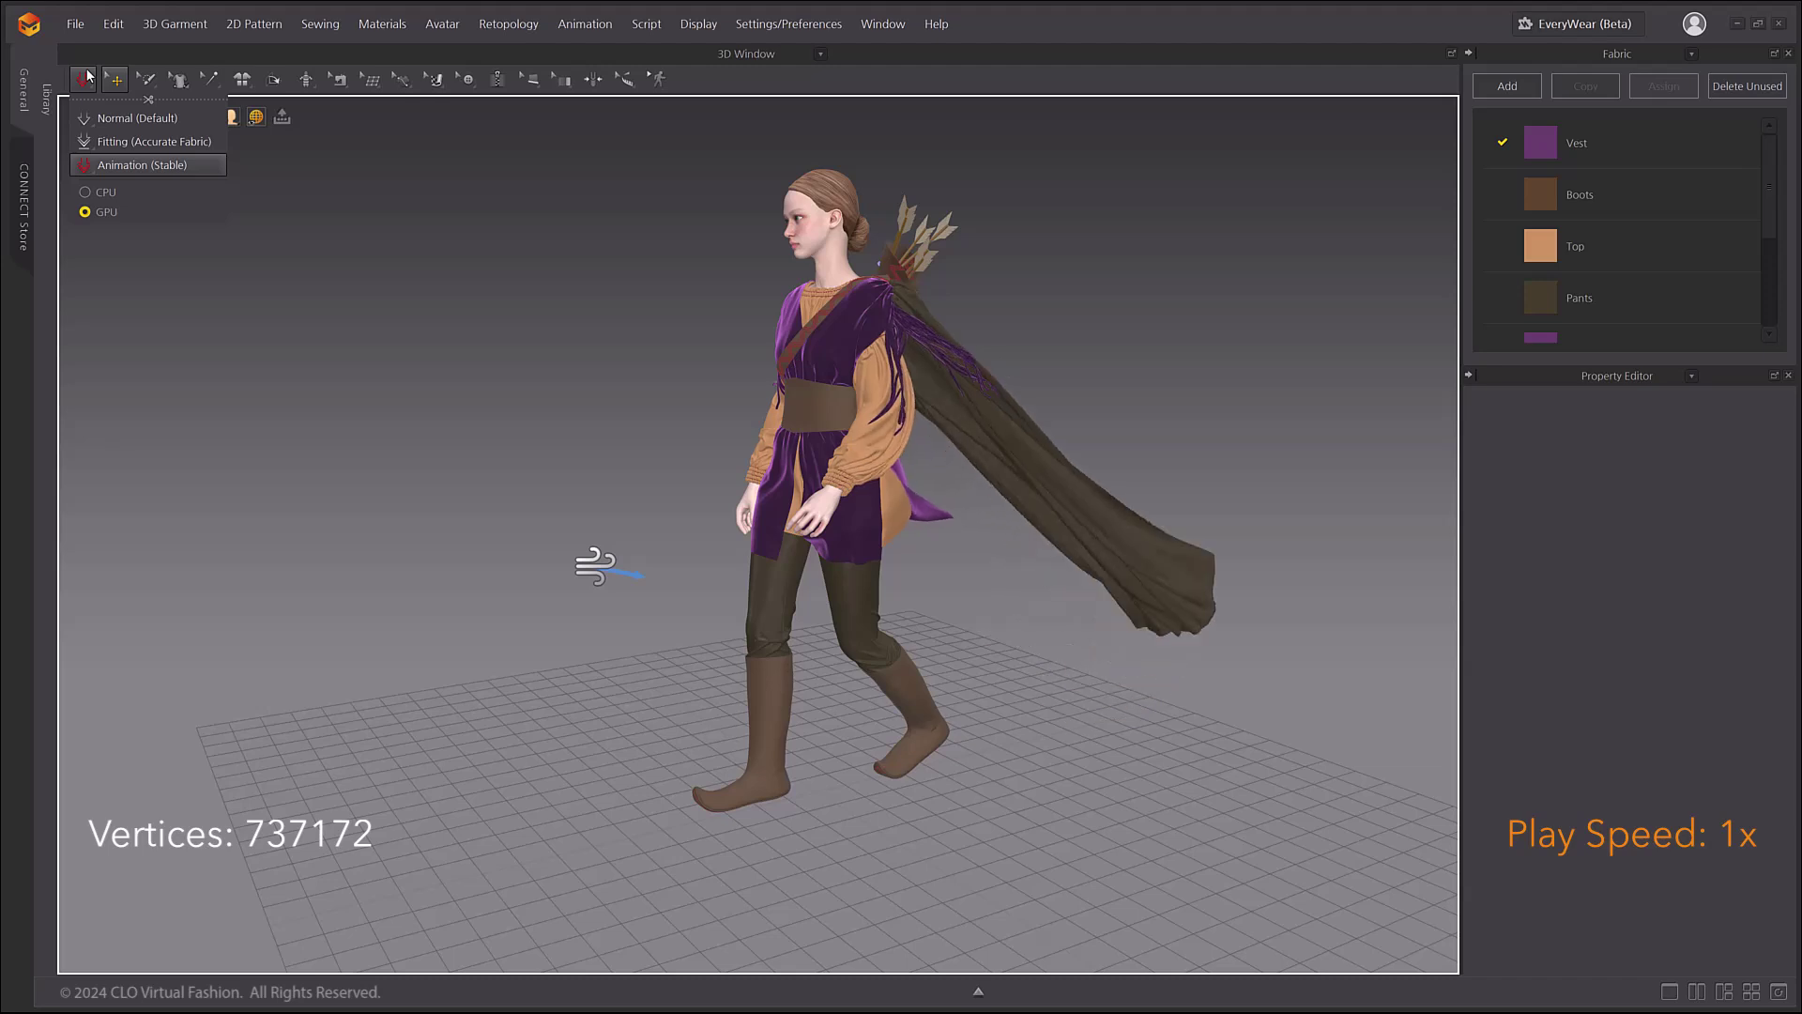
click(254, 120)
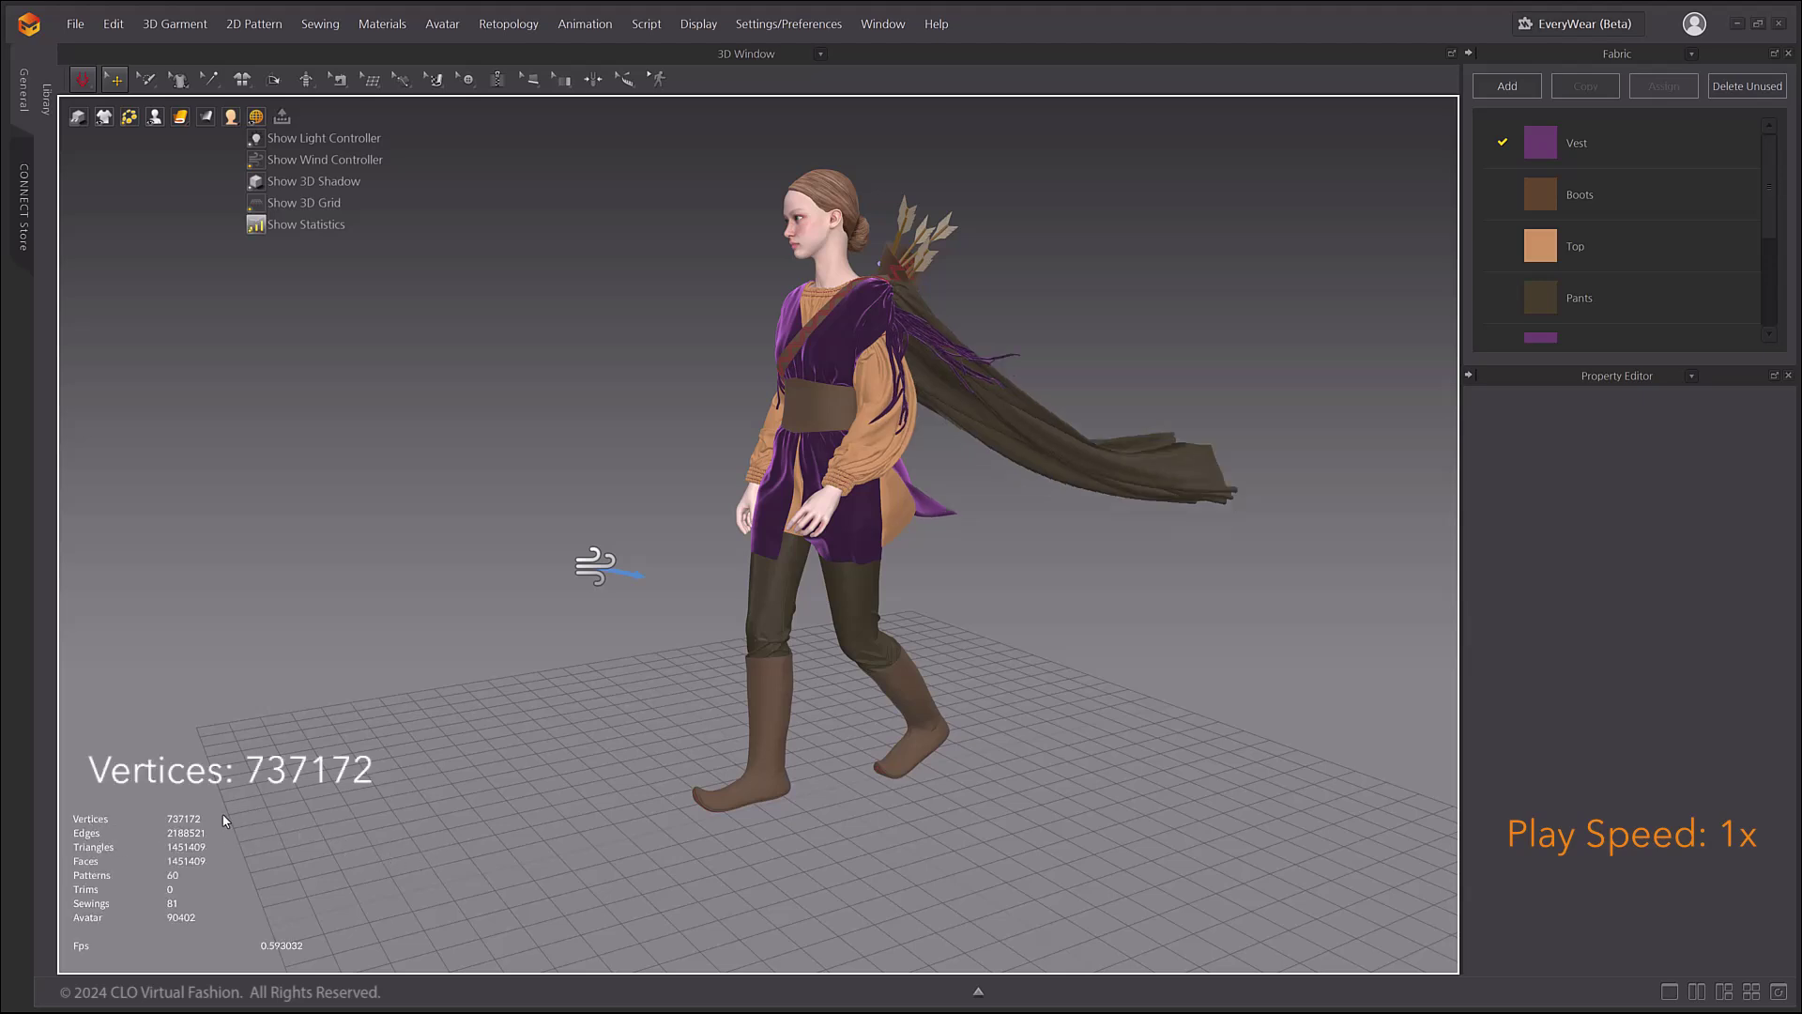
click(357, 929)
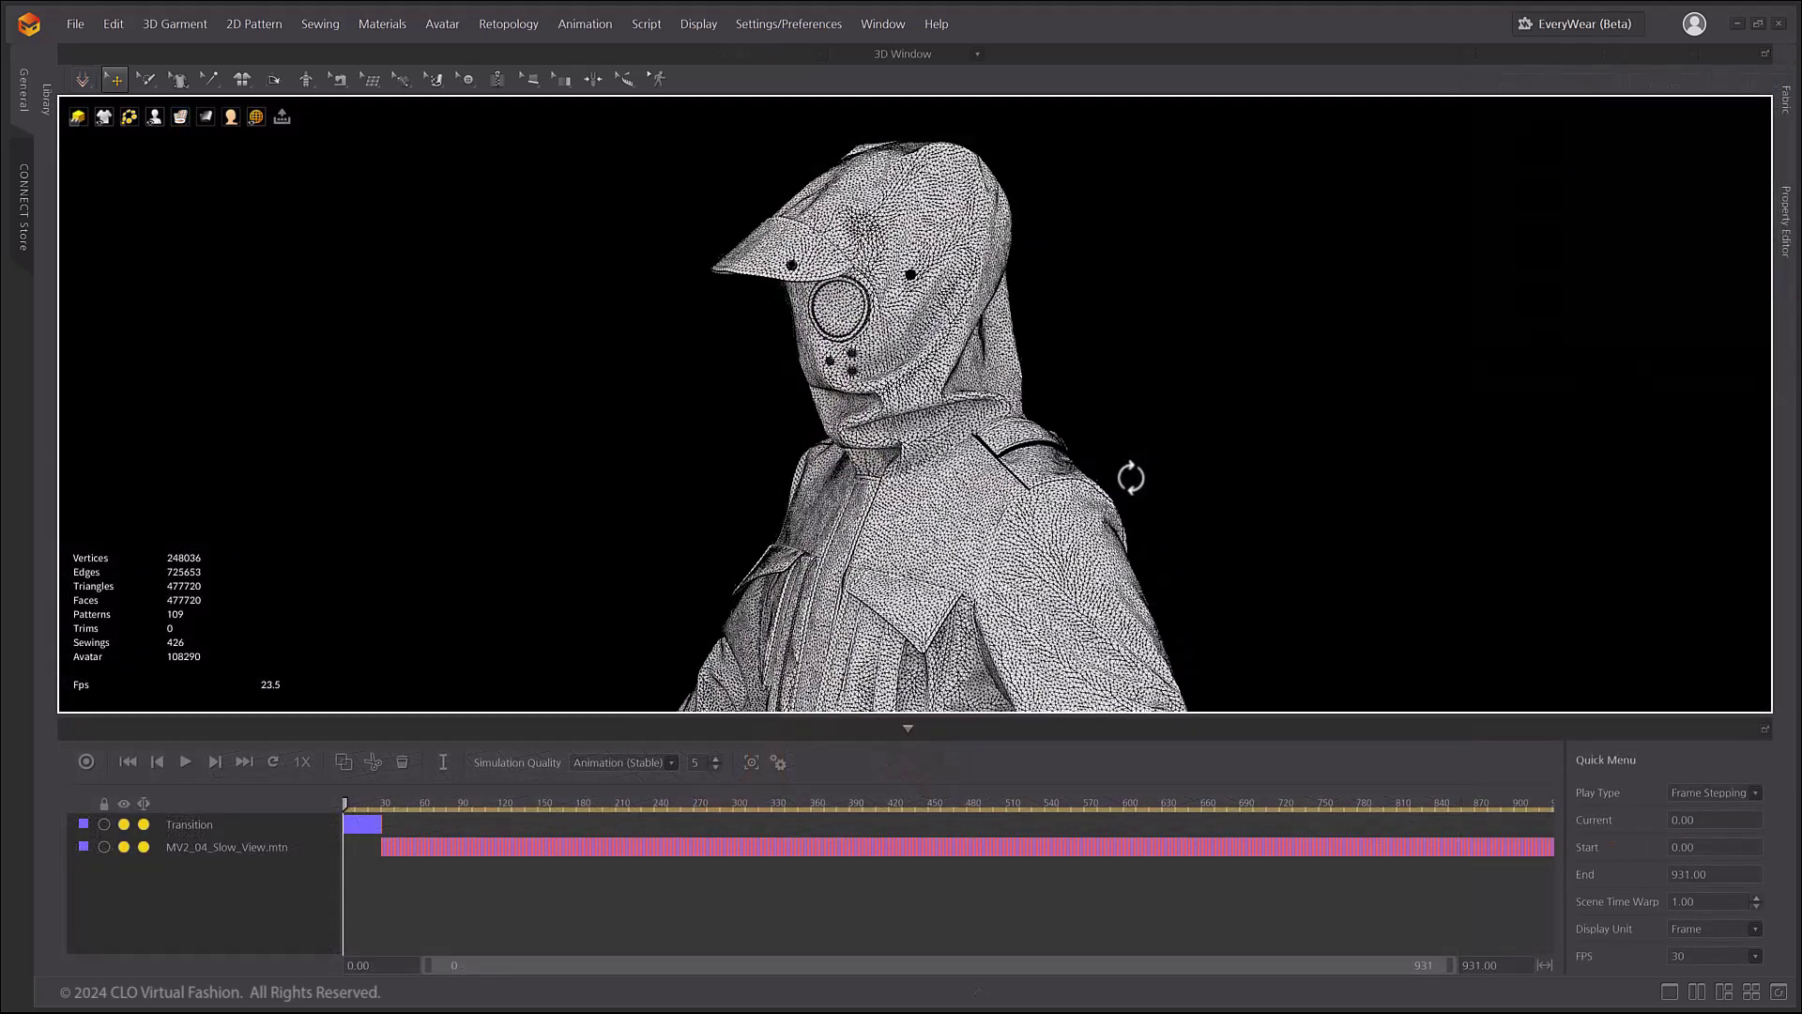
- Examine the mesh density of the hooded jacket and trousers from several angles and distances
right_drag(1131, 479, 1135, 509)
scroll(1135, 509, up, 5)
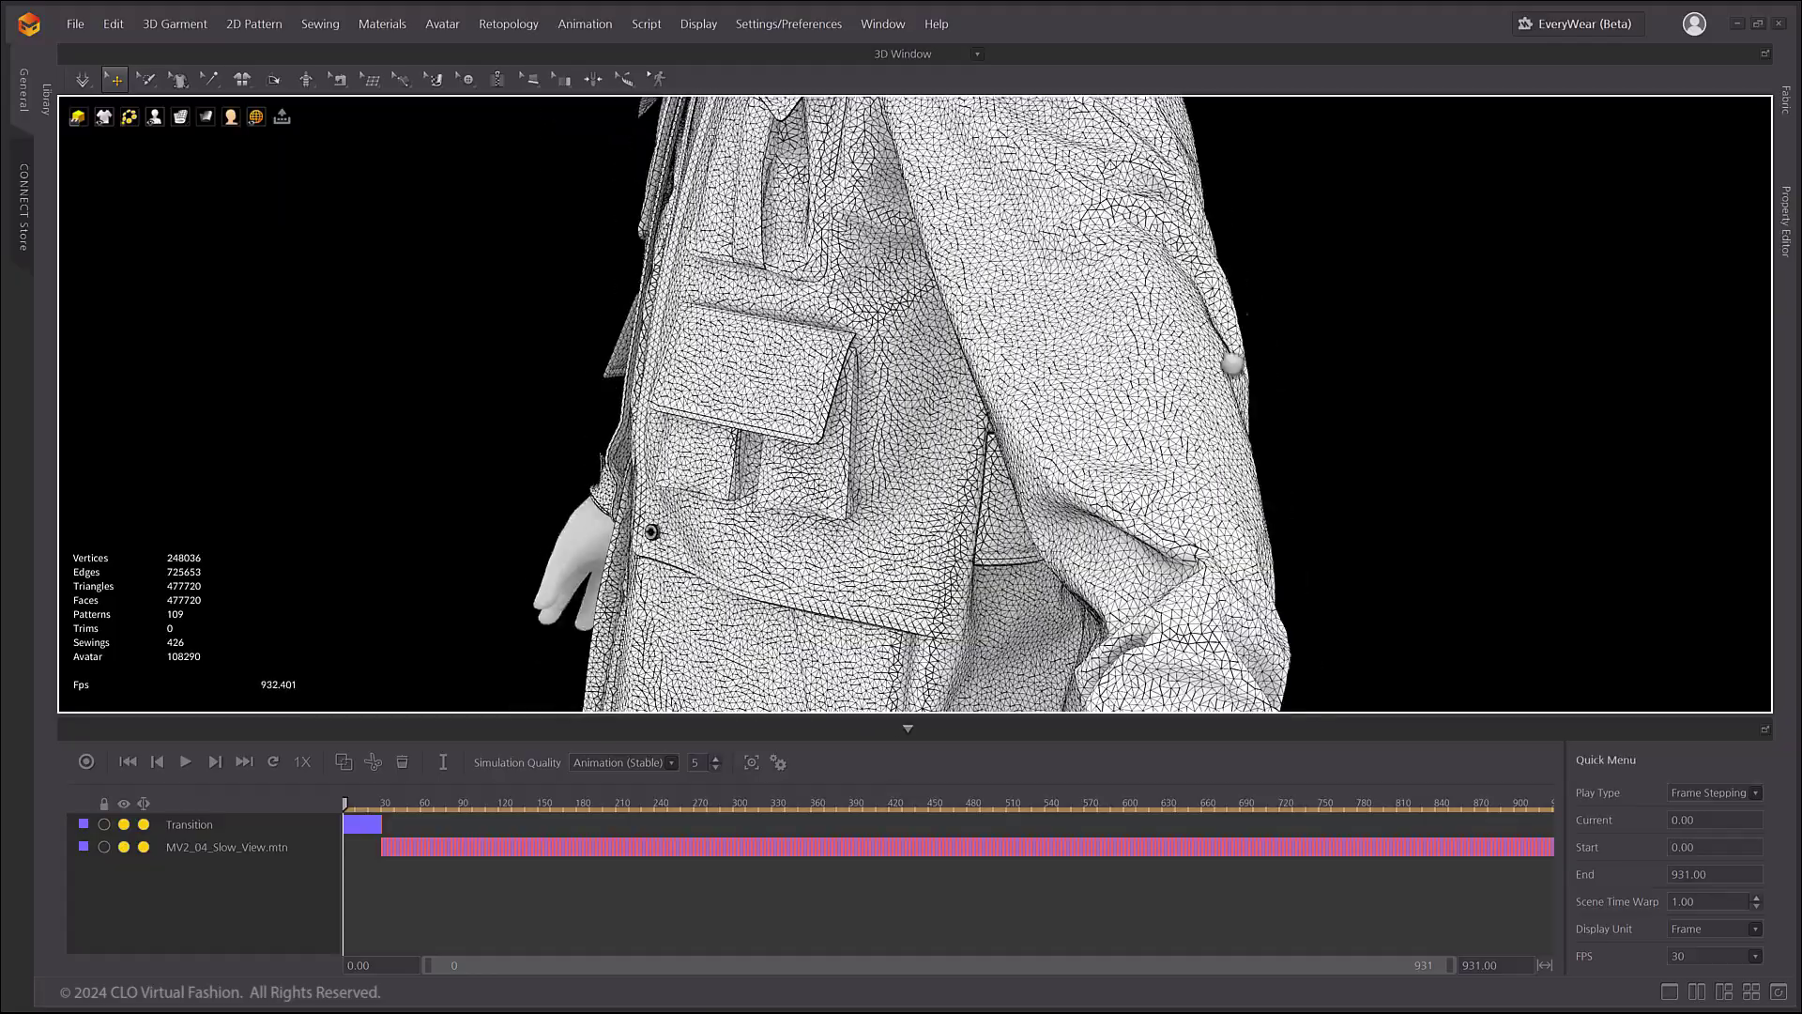
right_drag(1232, 364, 1062, 595)
scroll(1061, 471, up, 3)
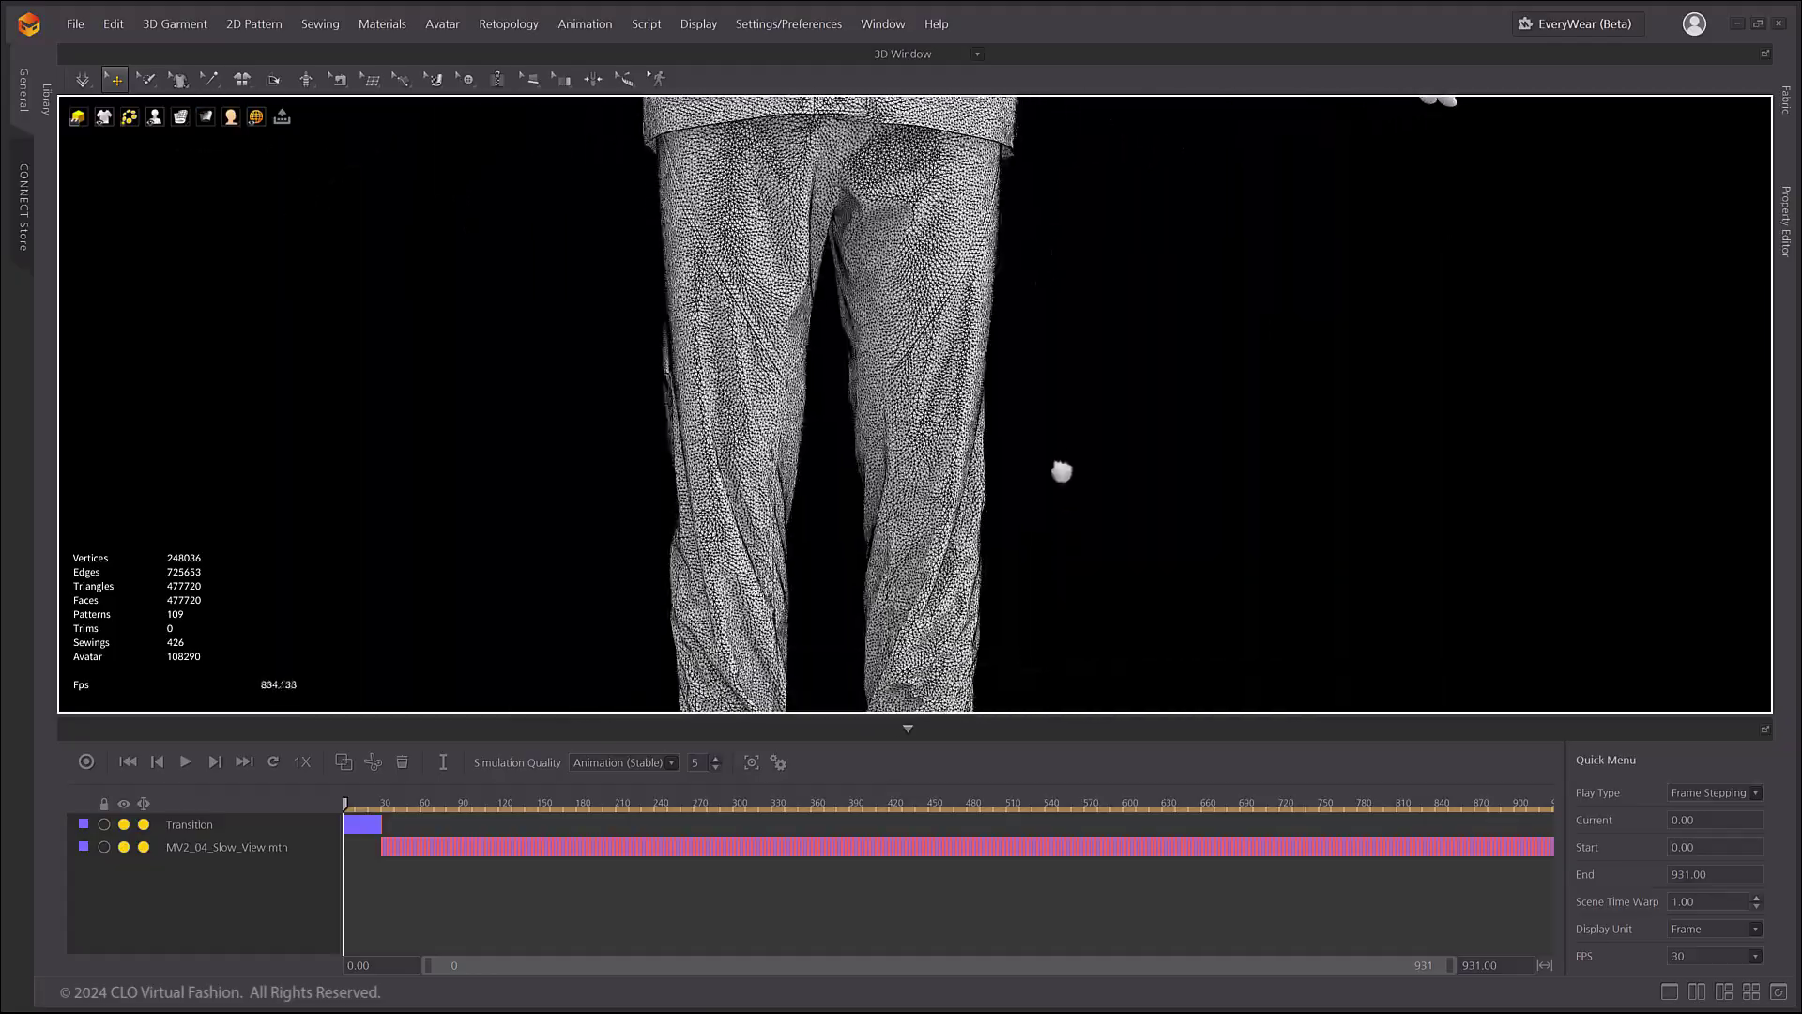
scroll(1061, 471, down, 4)
mouse_move(1348, 487)
right_down()
mouse_move(1112, 473)
mouse_move(1326, 465)
right_up()
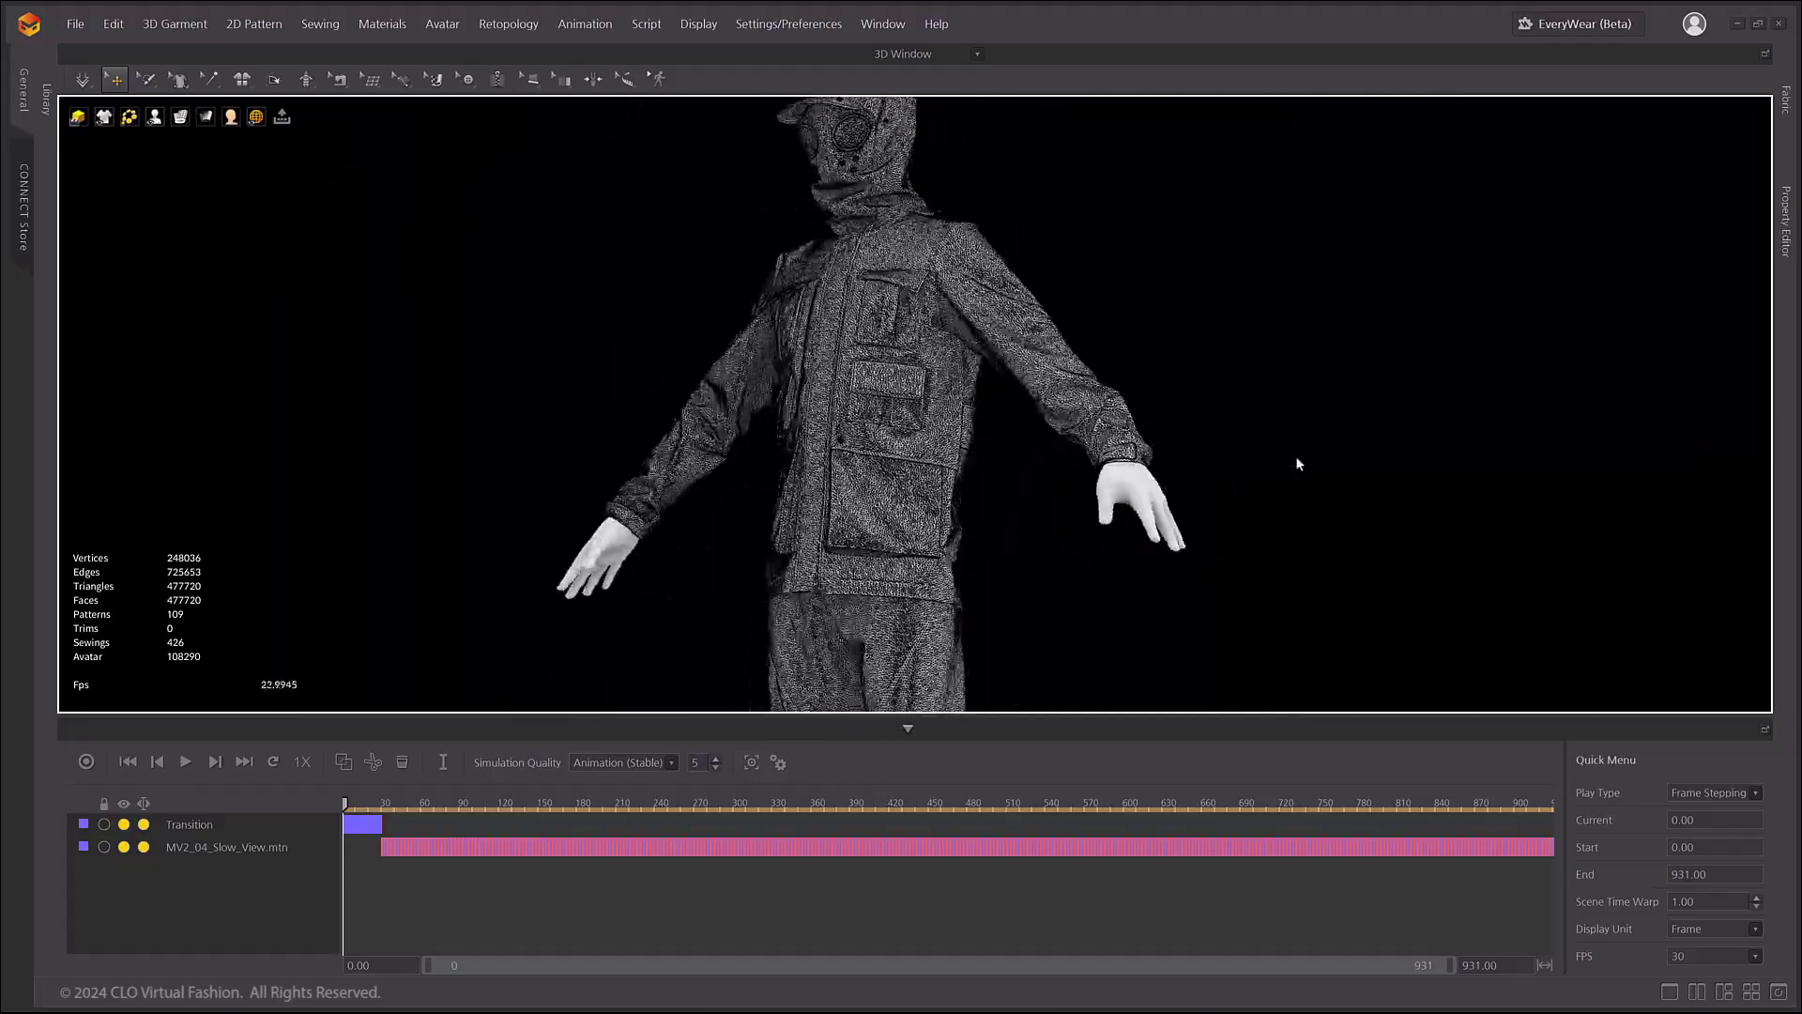
scroll(1281, 436, up, 3)
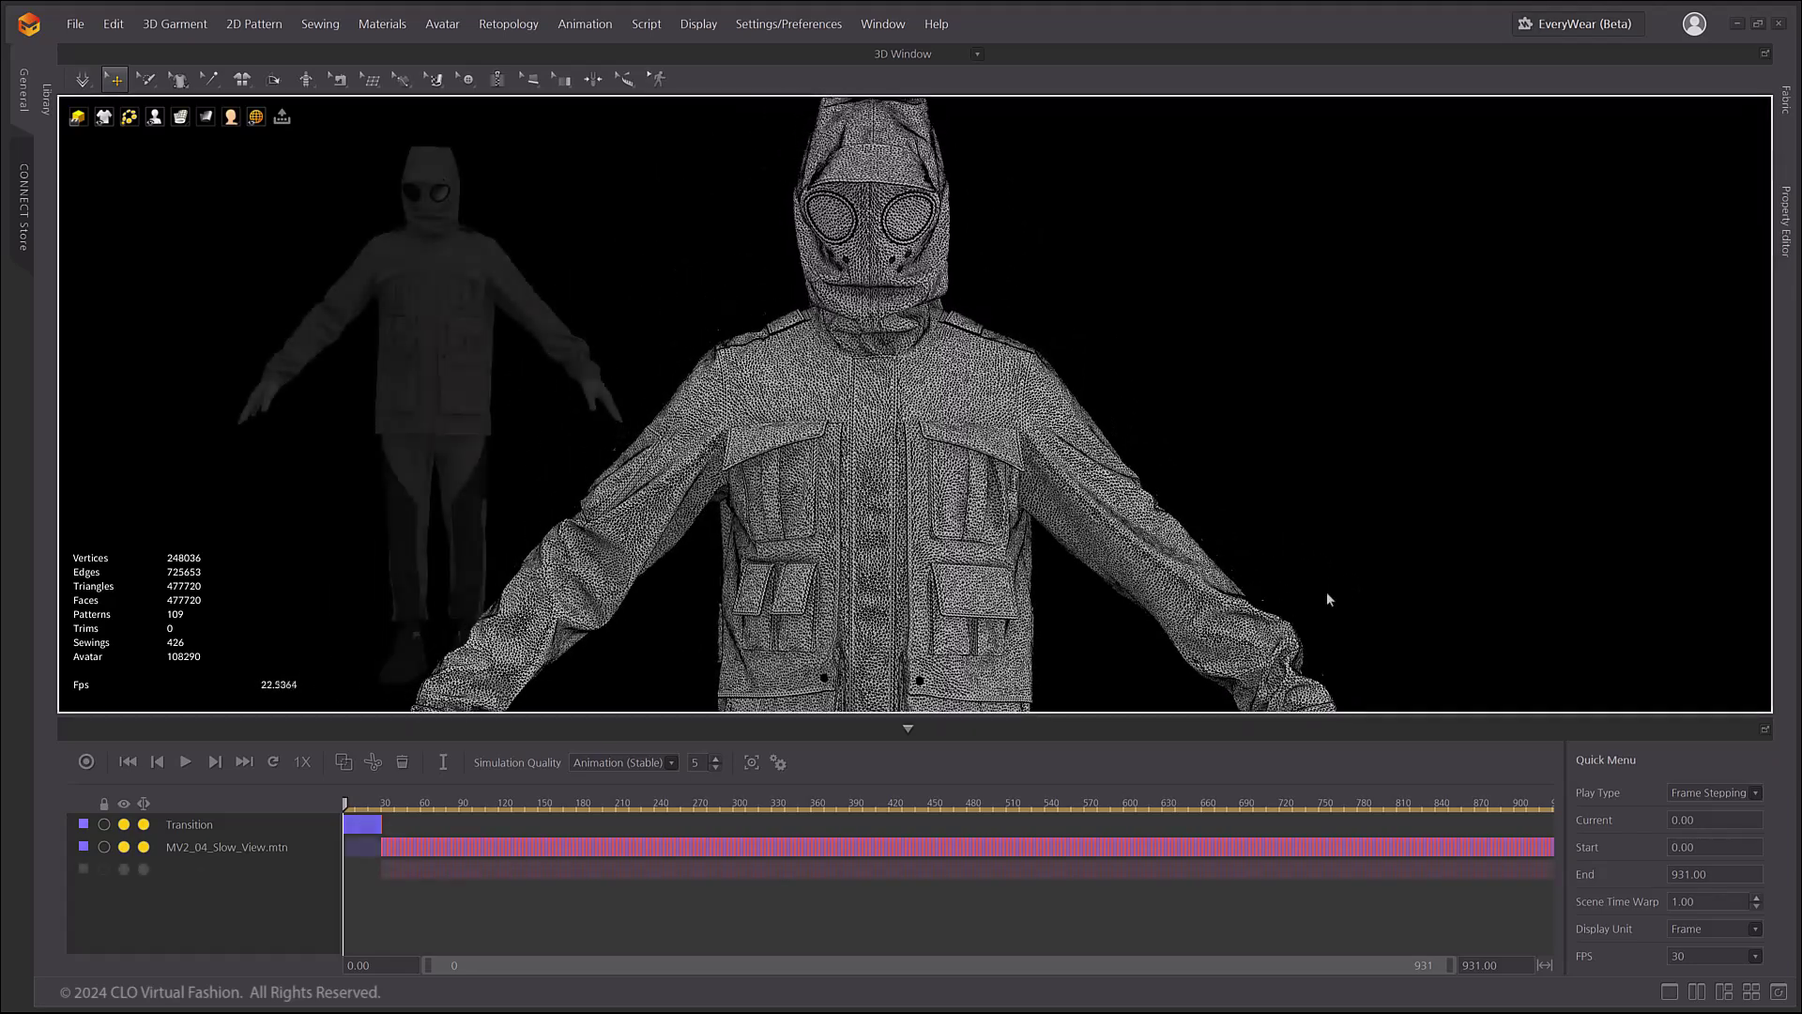